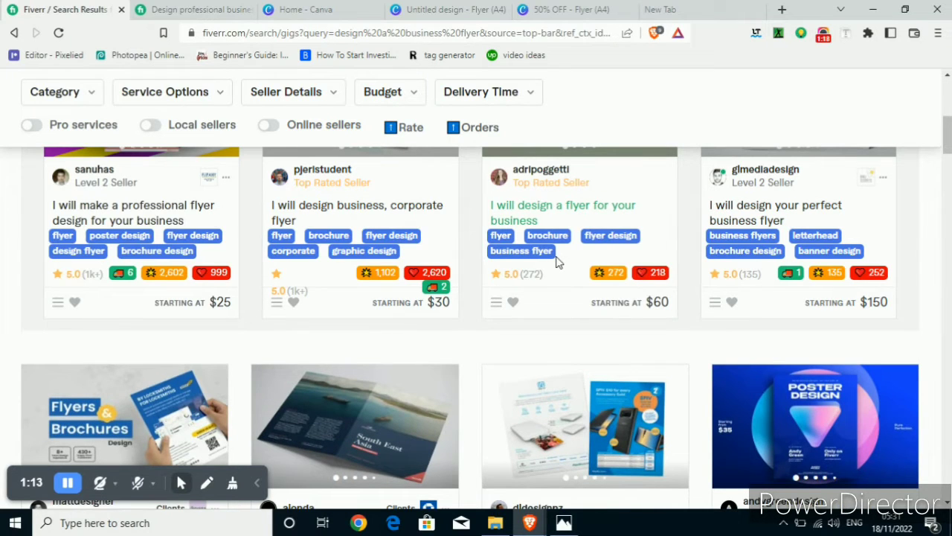
Step: Examine the business flyer gigs and a professional flyer gig on Fiverr, and review the reference image flyer design.png in Photos
mouse_move(948, 141)
mouse_down()
mouse_move(948, 125)
mouse_move(948, 139)
mouse_up()
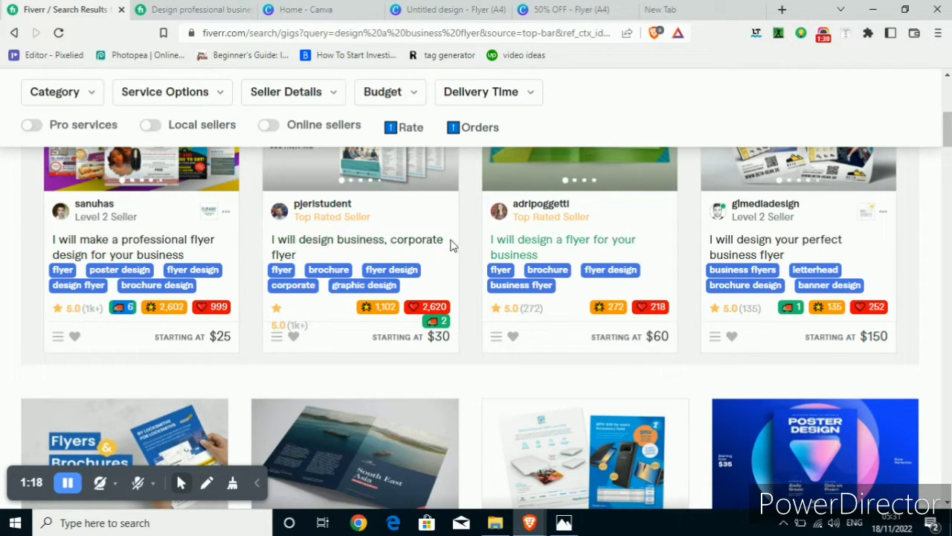
click(211, 10)
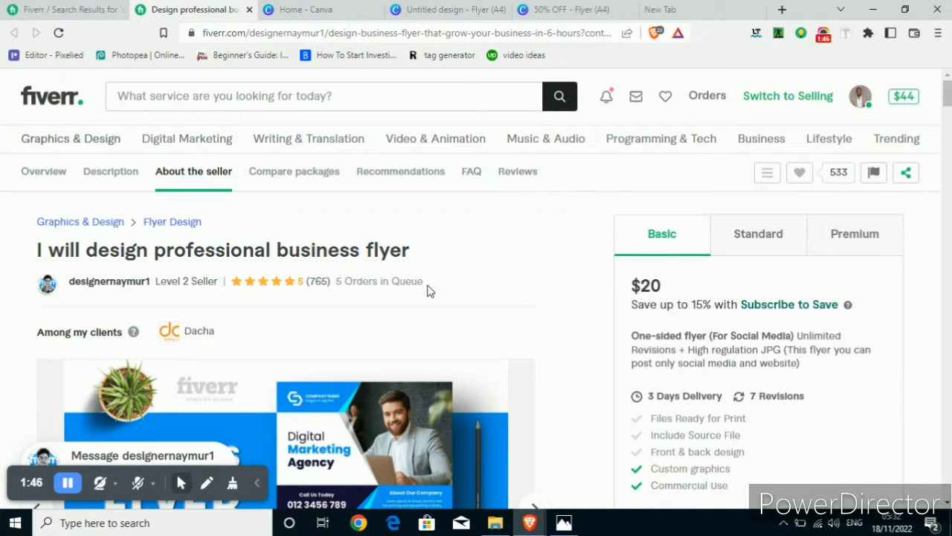
click(94, 6)
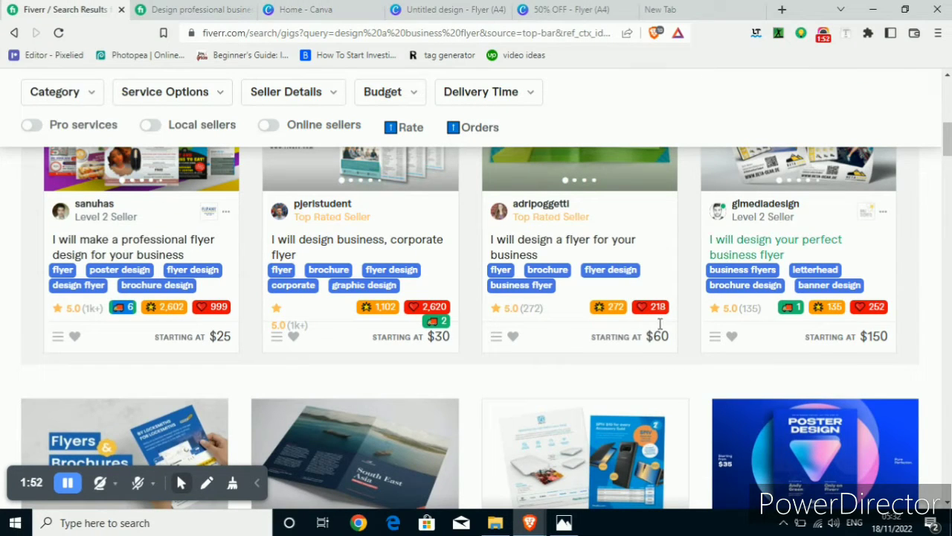
click(564, 522)
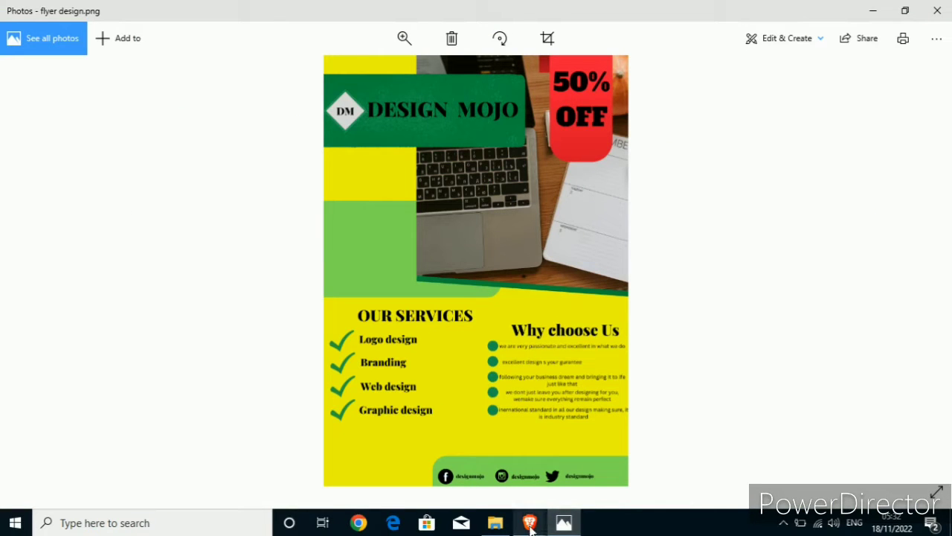
mouse_move(529, 524)
click(500, 472)
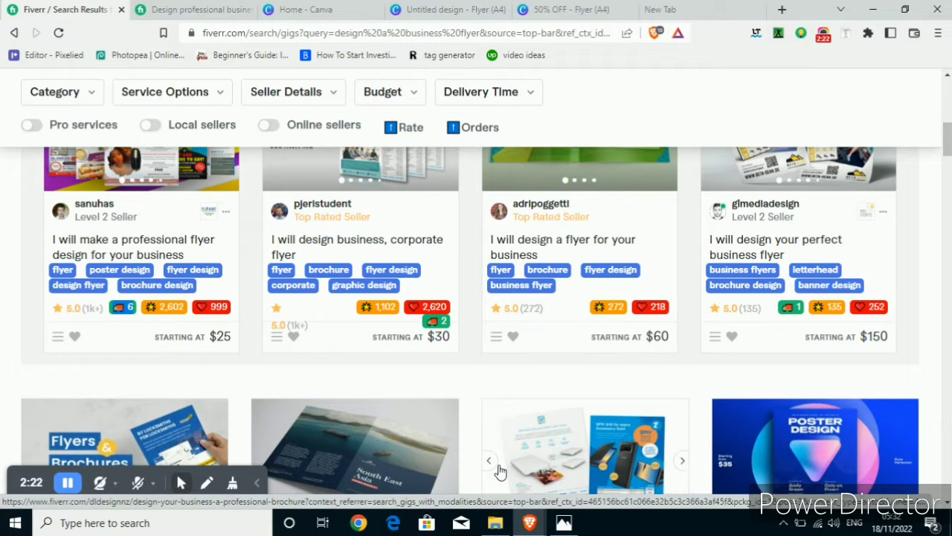
Step: Switch to the Canva home page and create a new Flyer (Portrait) design by searching the design types for "flyer"
click(337, 7)
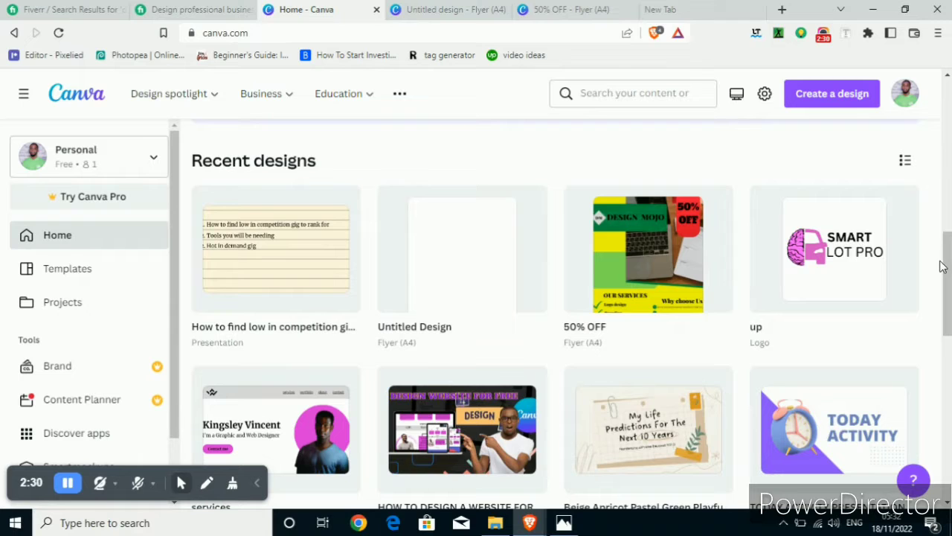
scroll(555, 298, up, 6)
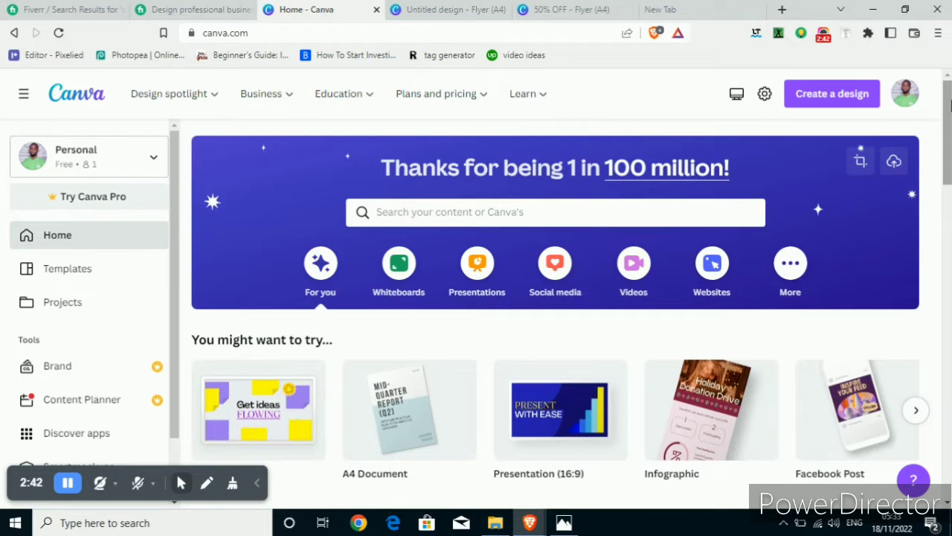
mouse_move(949, 106)
mouse_down()
mouse_move(949, 249)
mouse_move(948, 112)
mouse_up()
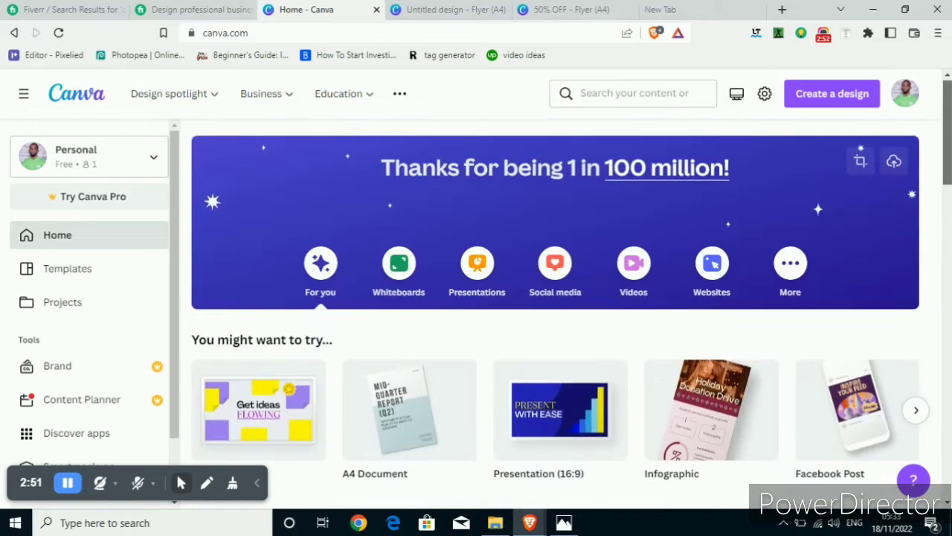
click(827, 95)
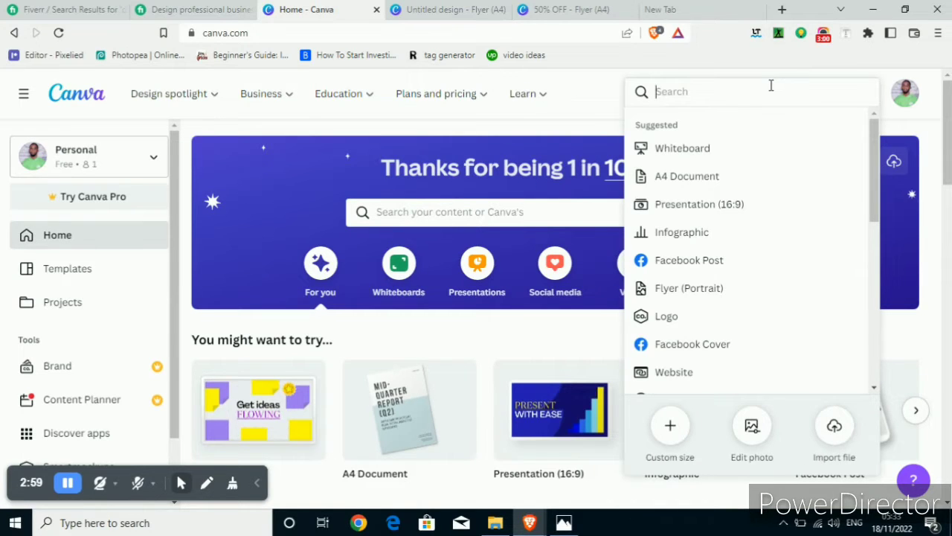
text(flyer)
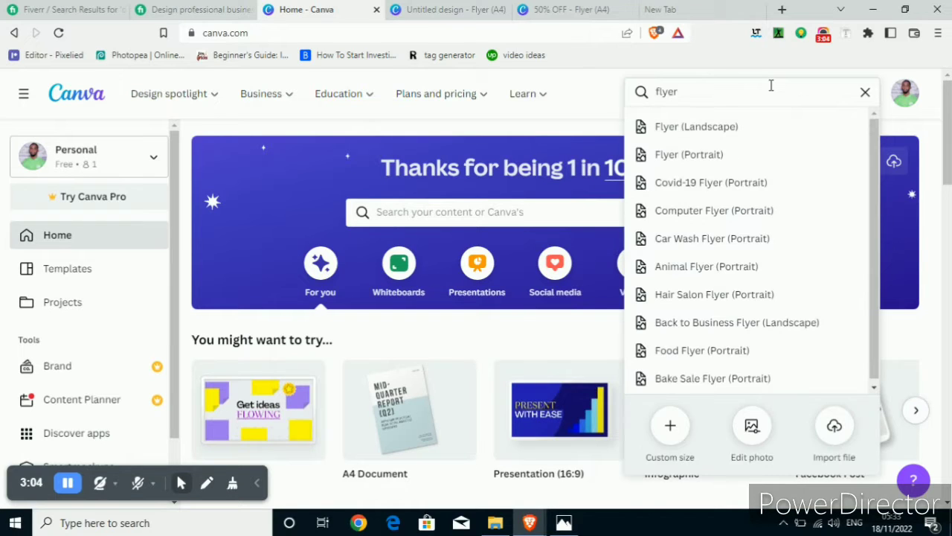
click(716, 159)
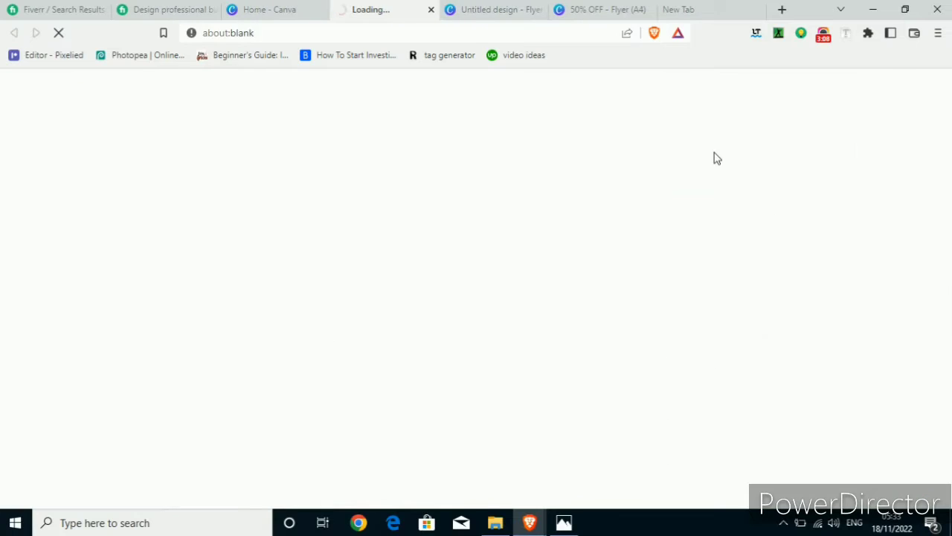
Step: Open the blank untitled A4 flyer and compare its empty page with the reference image flyer design.png
click(505, 8)
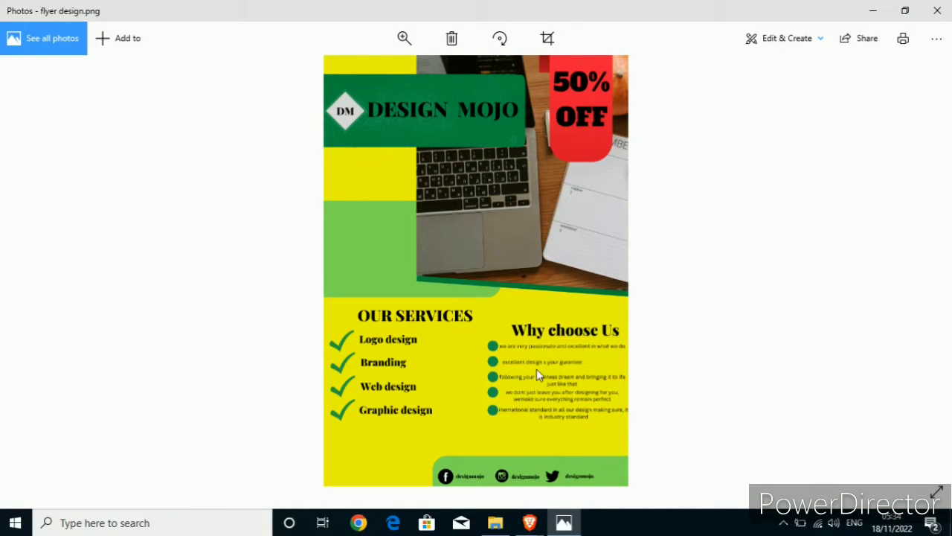
mouse_move(529, 522)
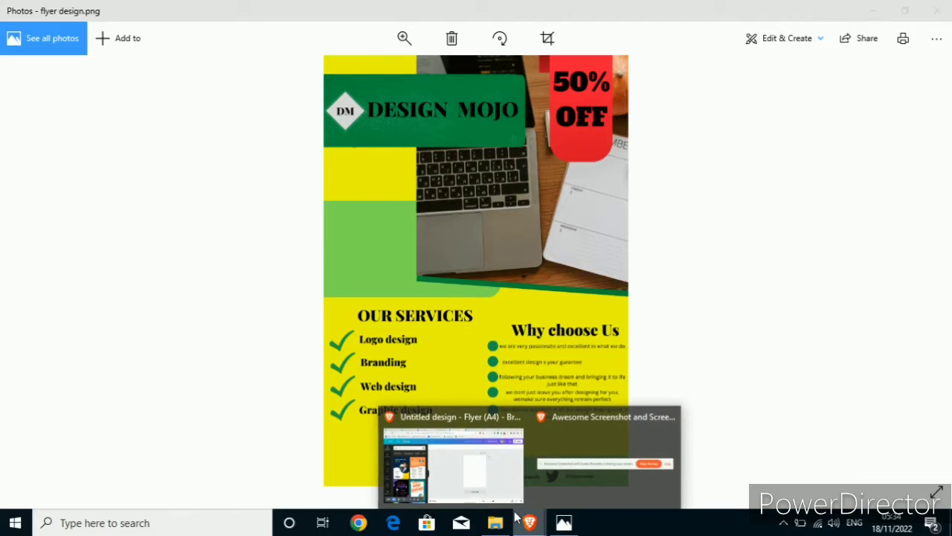
click(491, 474)
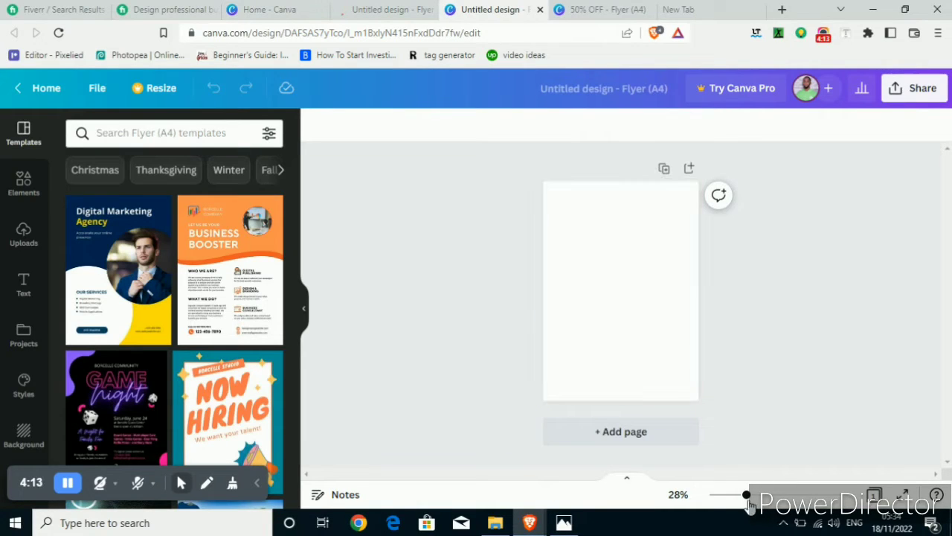
drag(746, 496, 762, 496)
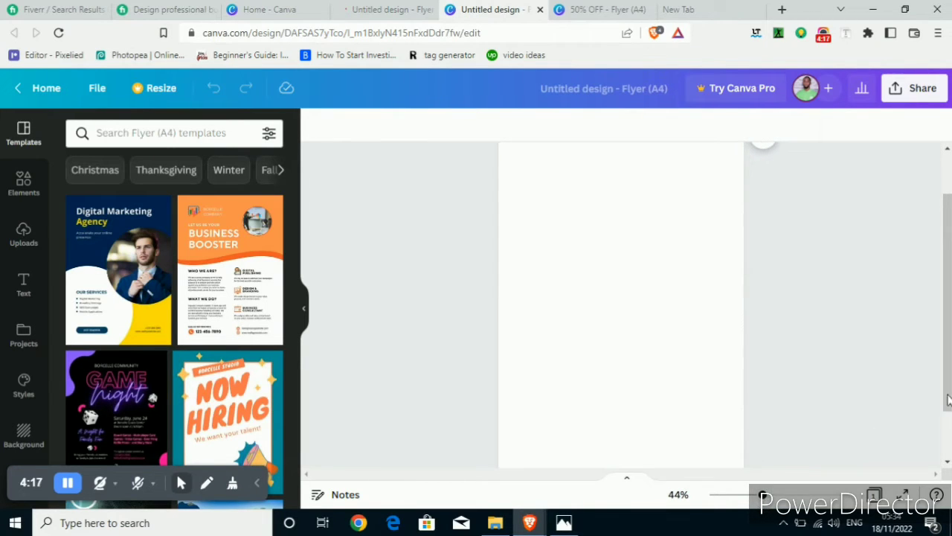
scroll(622, 305, up, 1)
scroll(696, 358, down, 1)
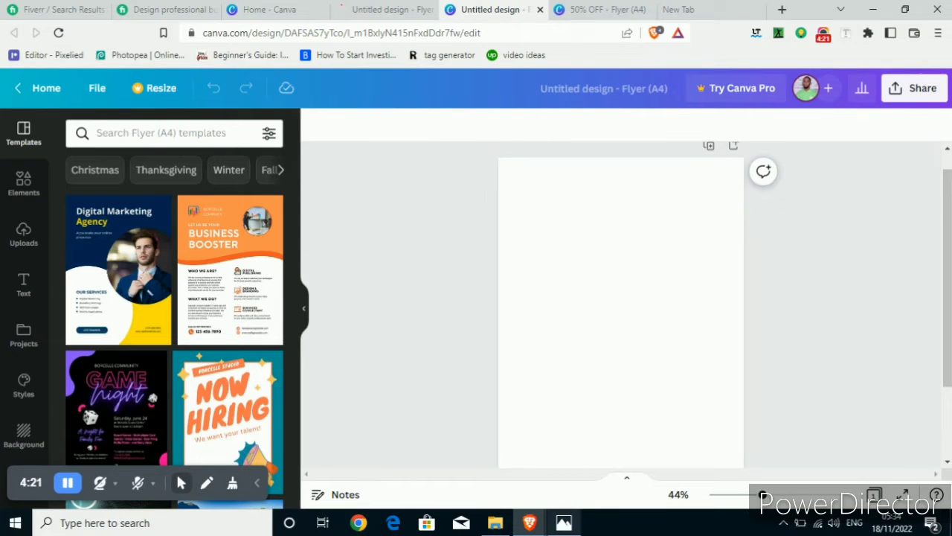
click(564, 522)
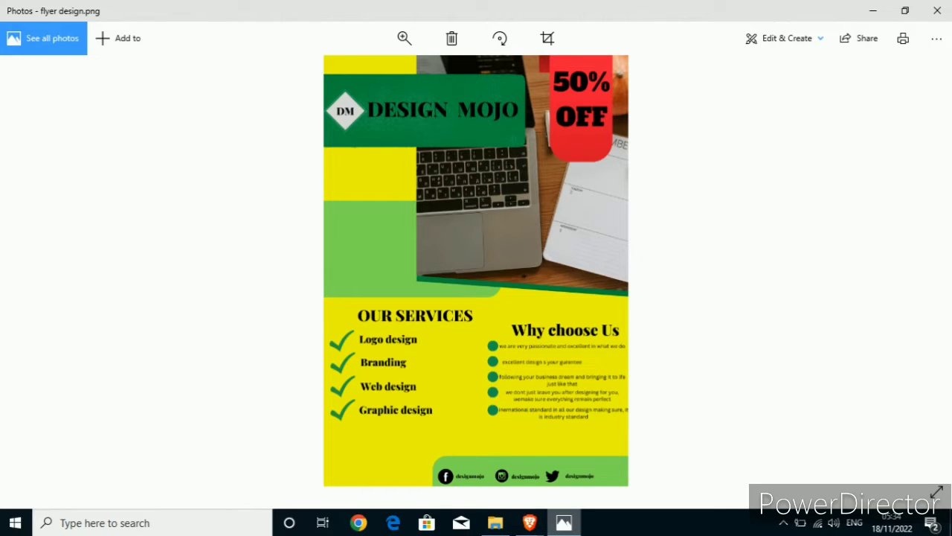
click(508, 502)
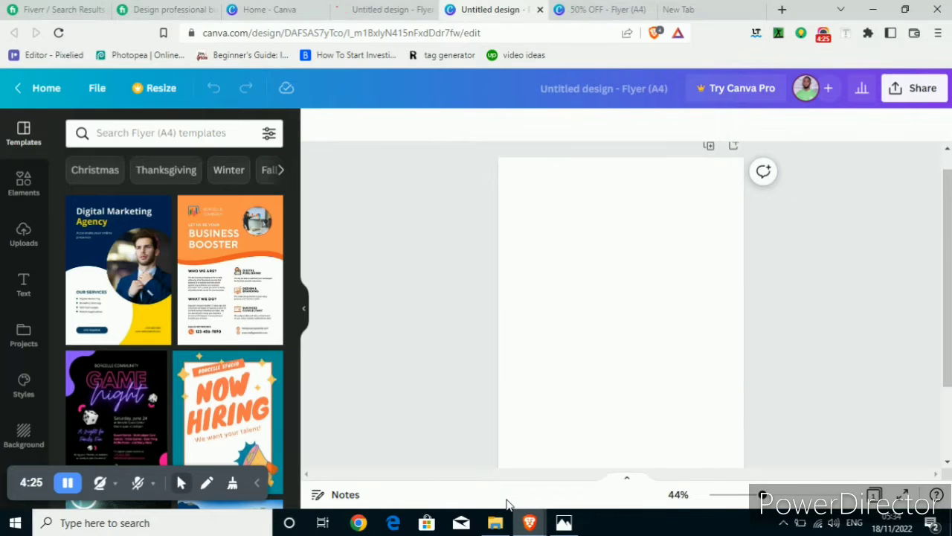
Step: Set the blank flyer page's background to the yellow brand color
click(604, 332)
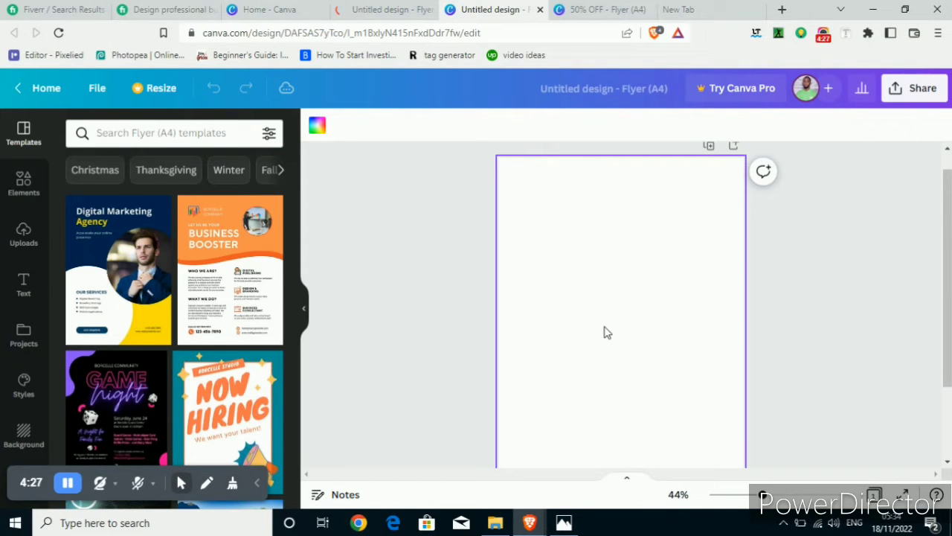
click(316, 128)
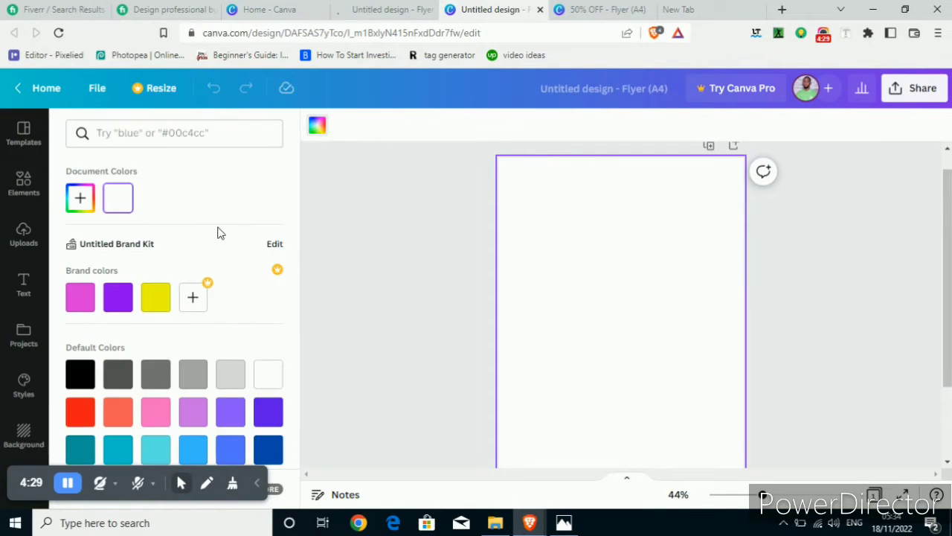
click(157, 298)
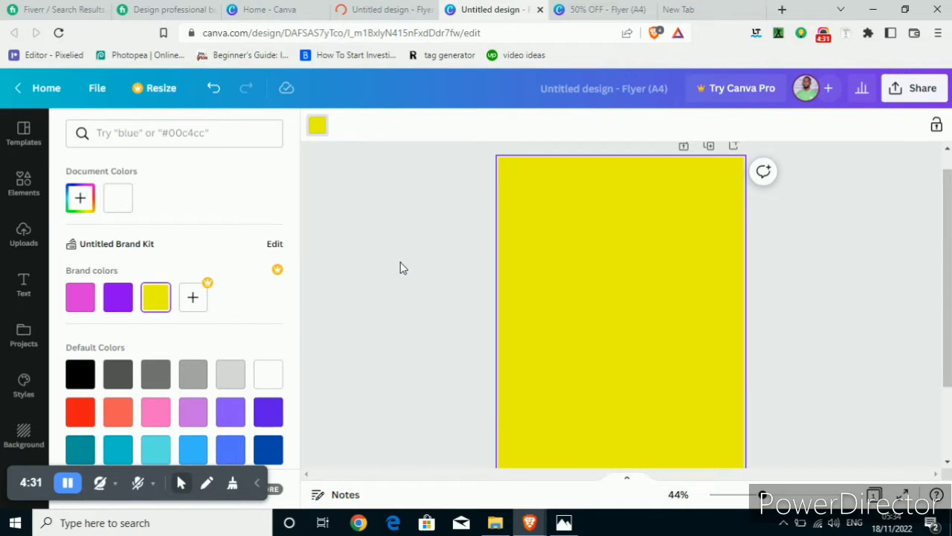
click(400, 262)
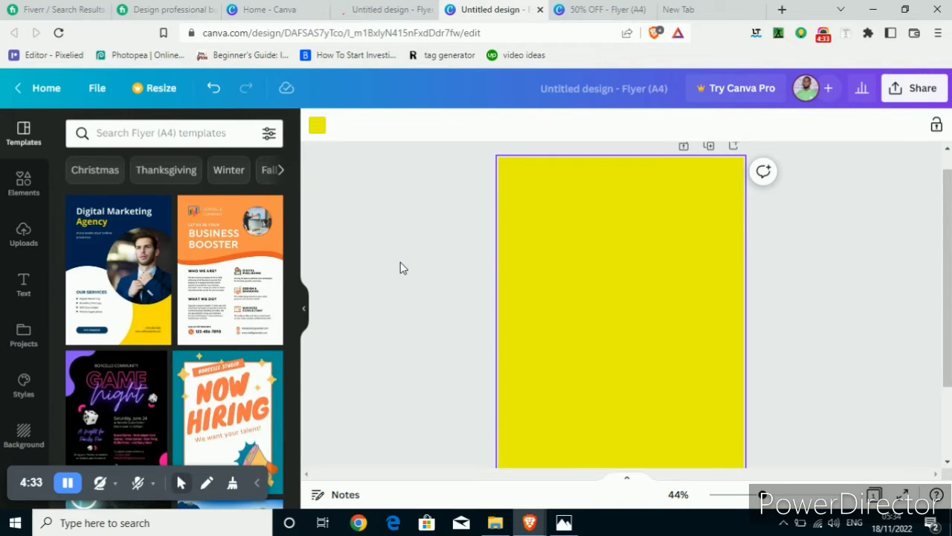
Step: Copy the slanted landscape frame from the 50% OFF design's element page into the yellow flyer and enlarge it over the page's upper-right area
click(564, 522)
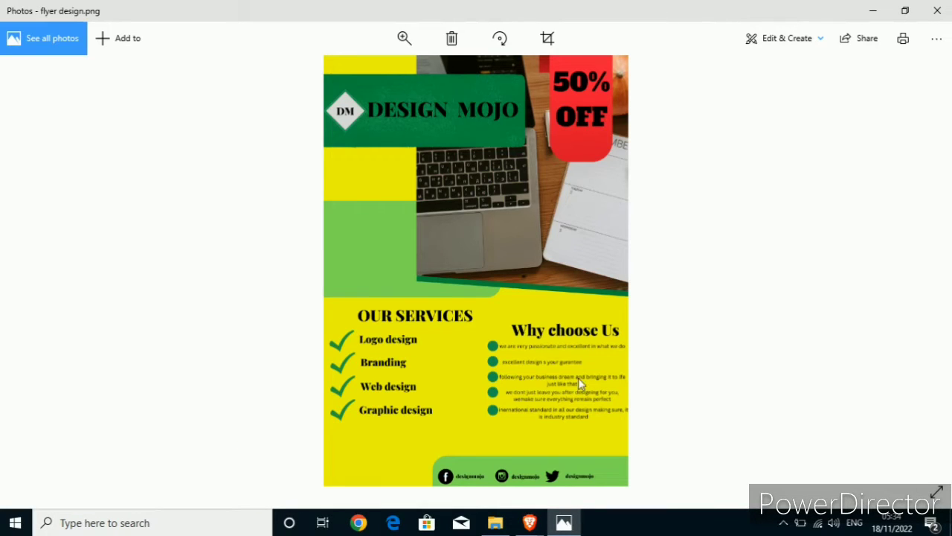
mouse_move(530, 521)
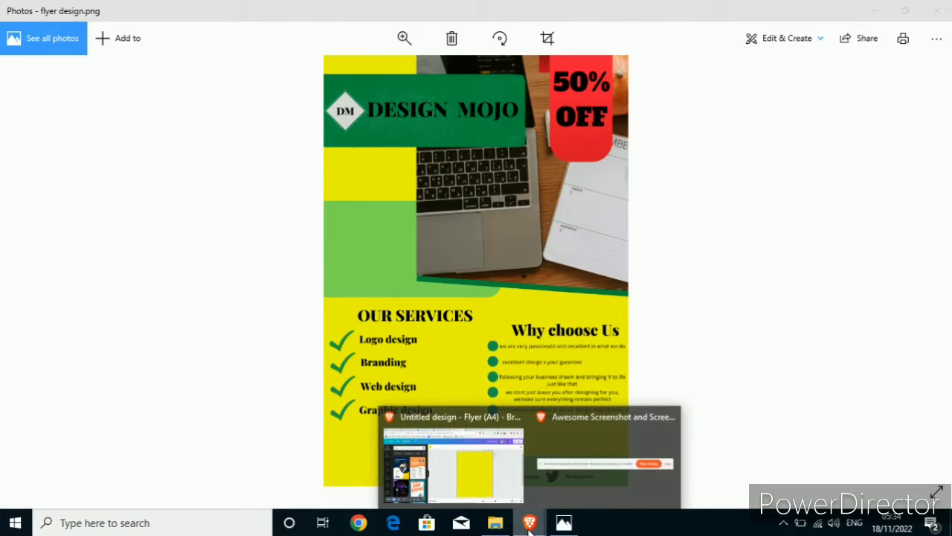
click(488, 488)
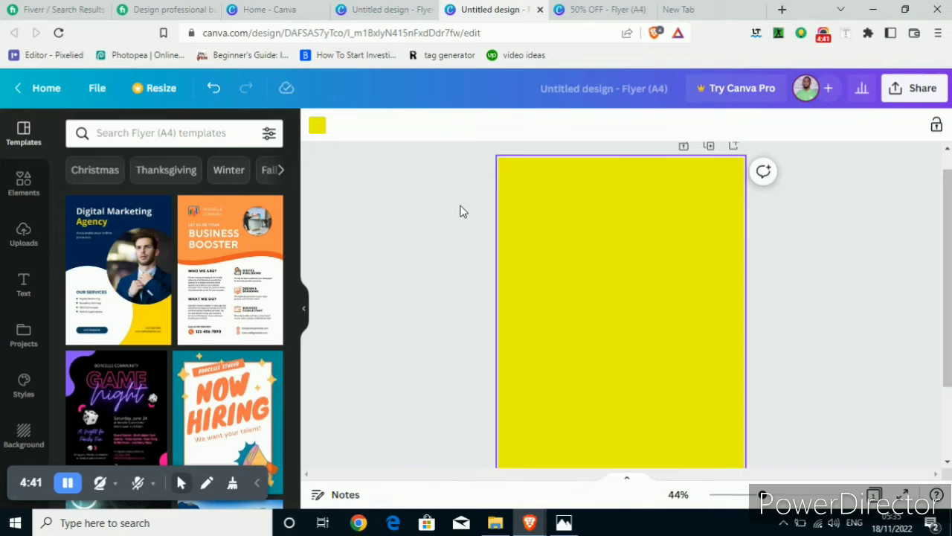
click(613, 7)
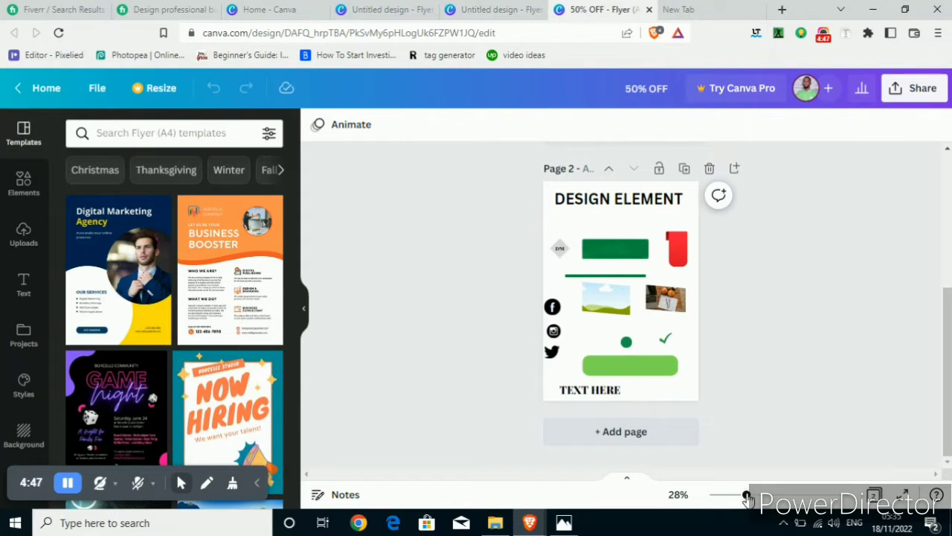
mouse_move(746, 494)
mouse_down()
mouse_move(766, 495)
mouse_move(756, 495)
mouse_up()
mouse_move(950, 394)
mouse_down()
mouse_move(950, 384)
mouse_move(950, 407)
mouse_move(951, 398)
mouse_up()
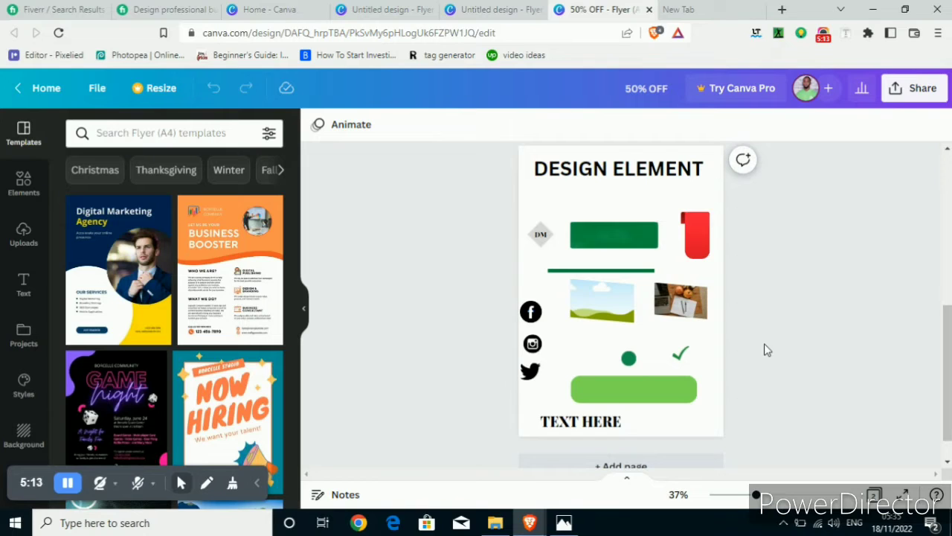
click(588, 320)
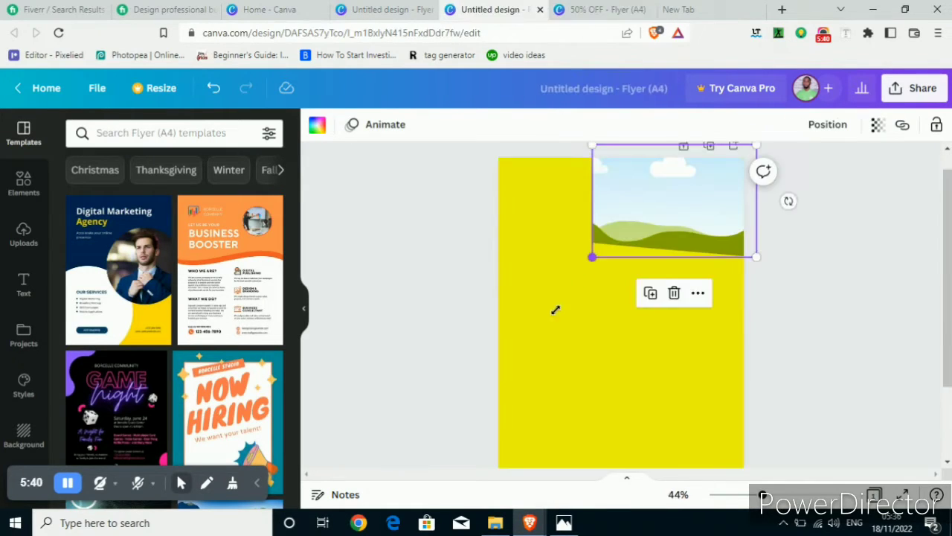
drag(591, 257, 653, 251)
click(407, 217)
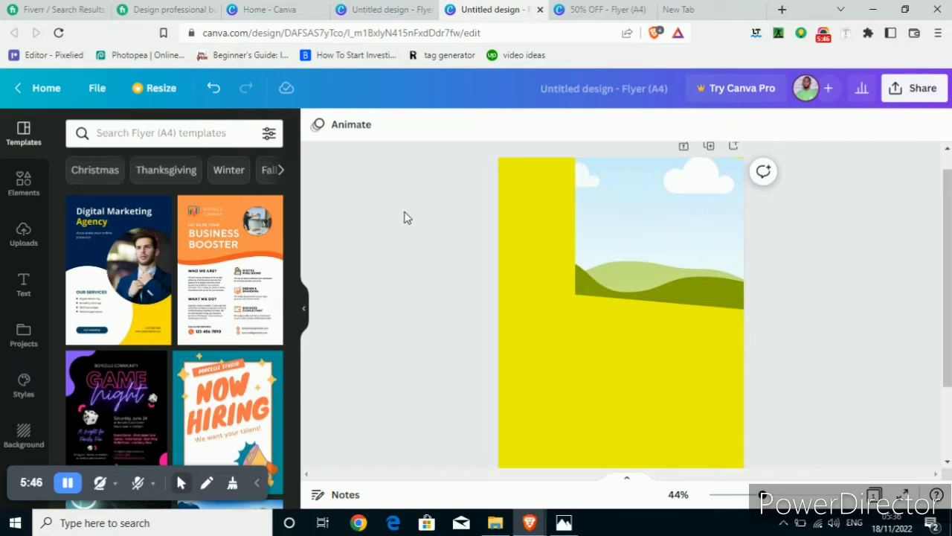
Step: Copy the desk photo with laptop and pumpkins from the 50% OFF design's element page and paste it onto the yellow flyer
click(564, 523)
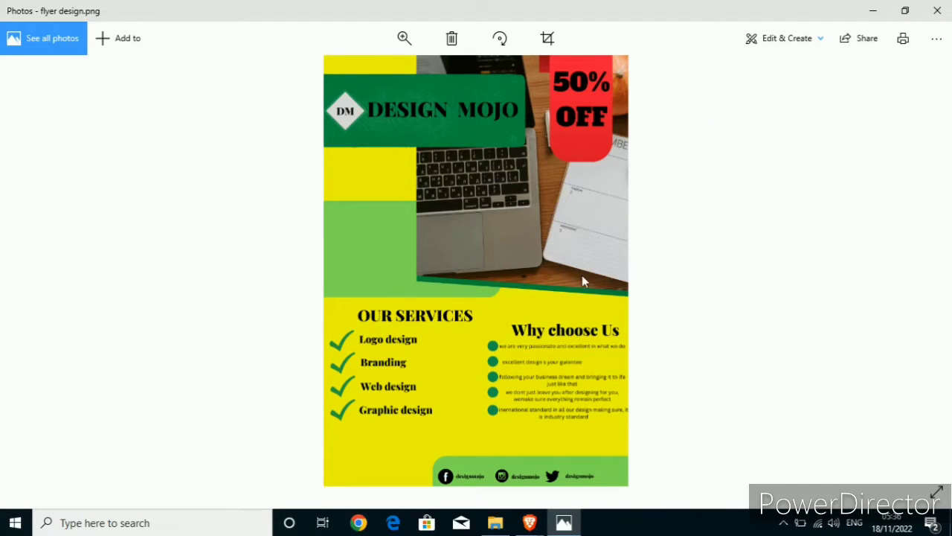
key(alt+Tab)
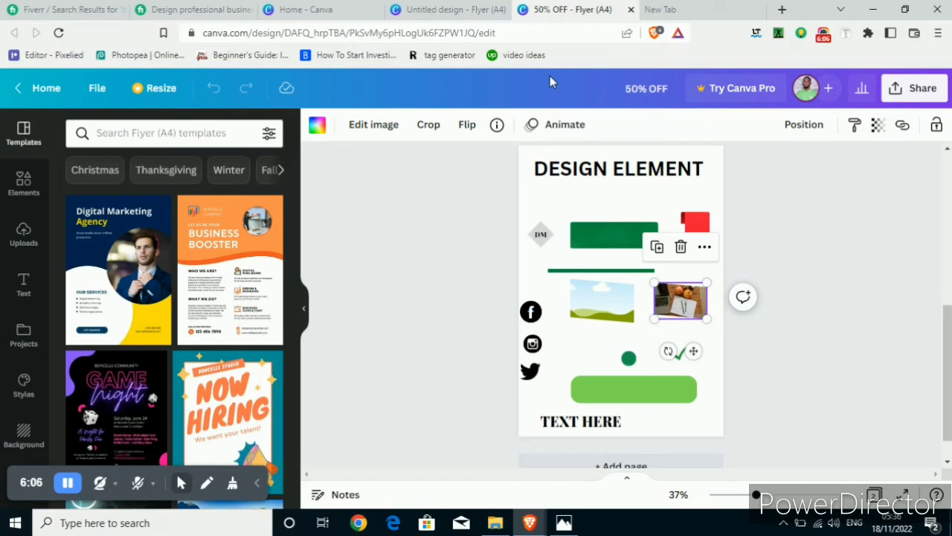
click(454, 9)
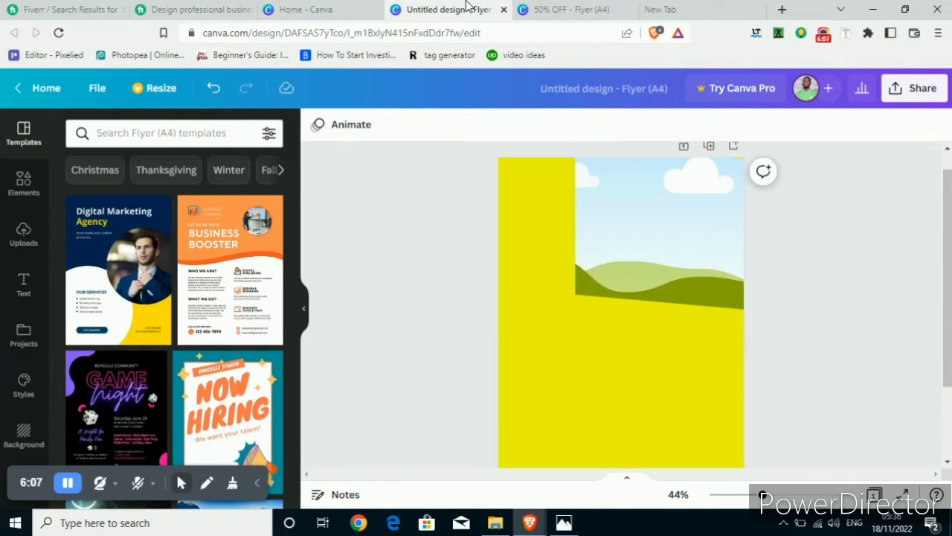
click(608, 237)
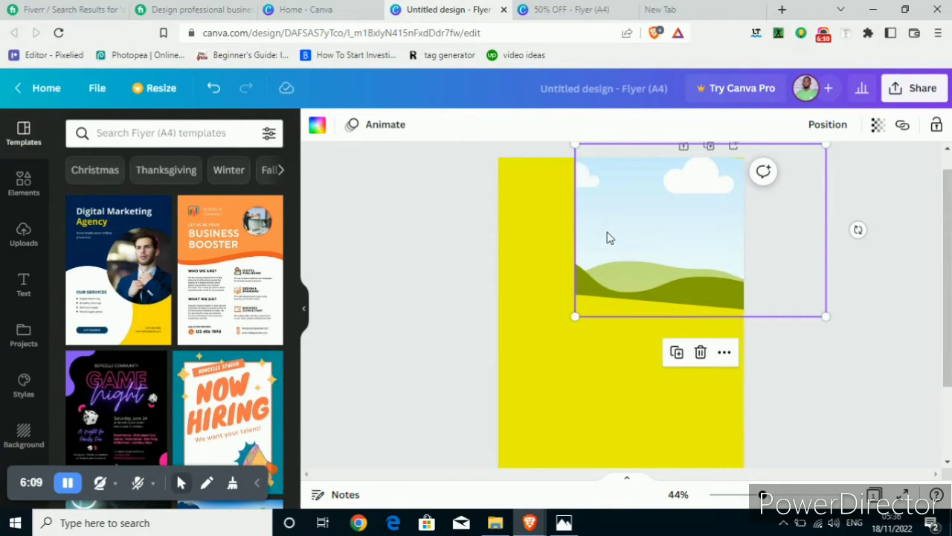
key(ctrl+v)
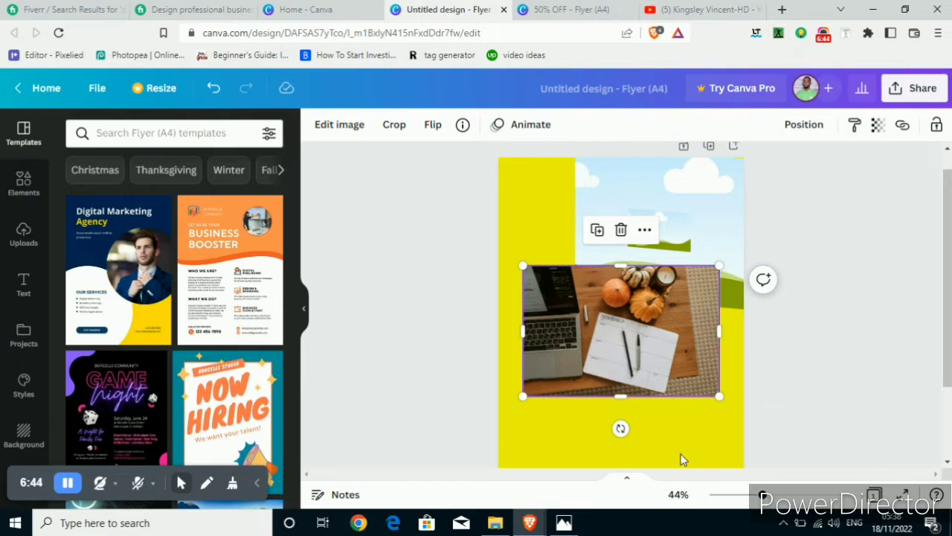
click(518, 241)
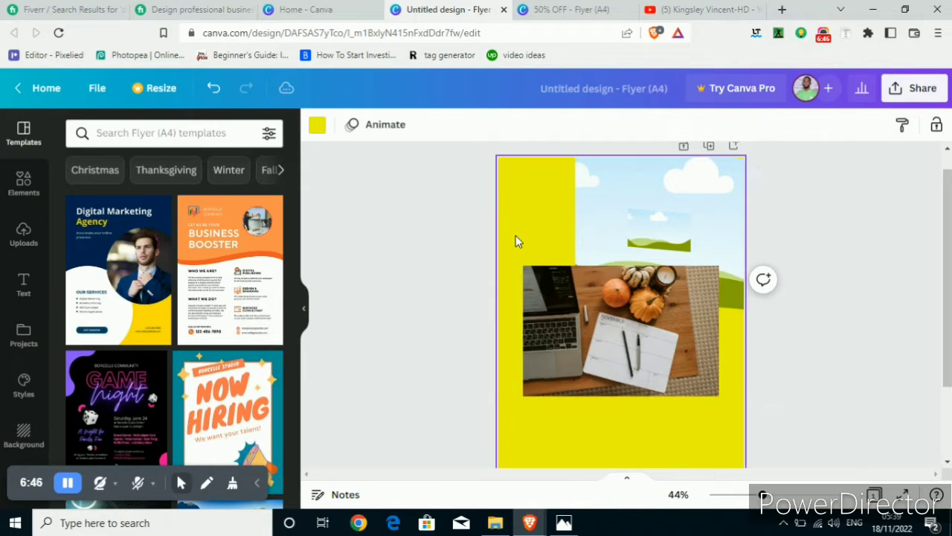
Step: Fill the slanted landscape frame in the flyer's upper-right area with the desk photo
drag(584, 338, 654, 236)
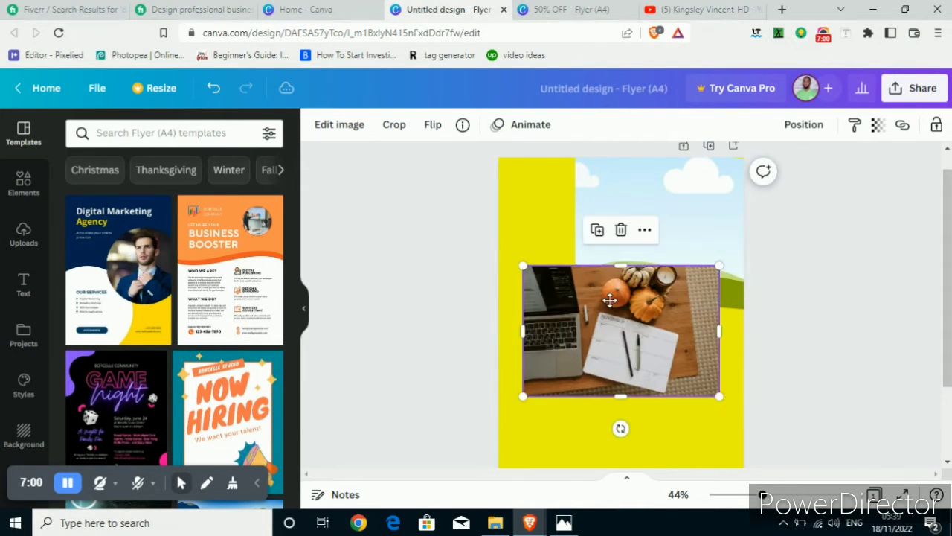
drag(583, 370, 635, 267)
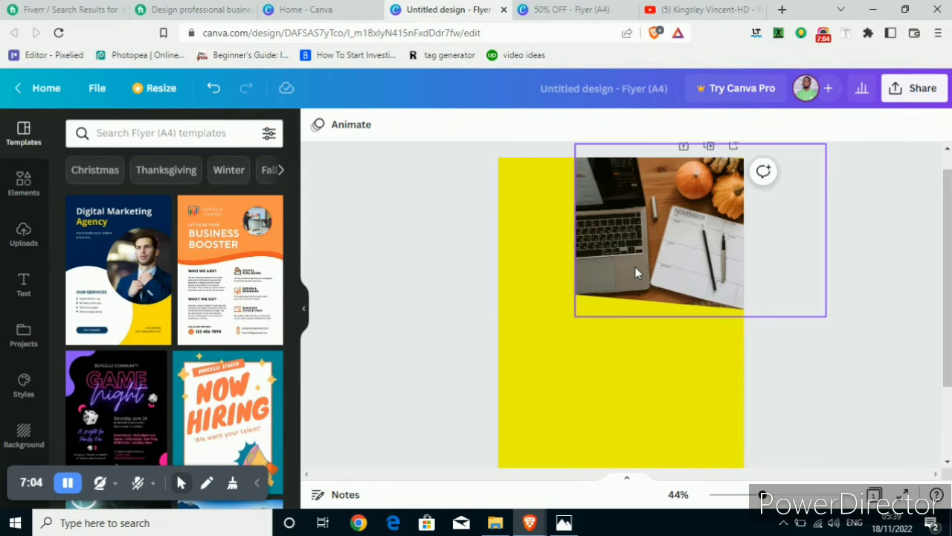
click(363, 244)
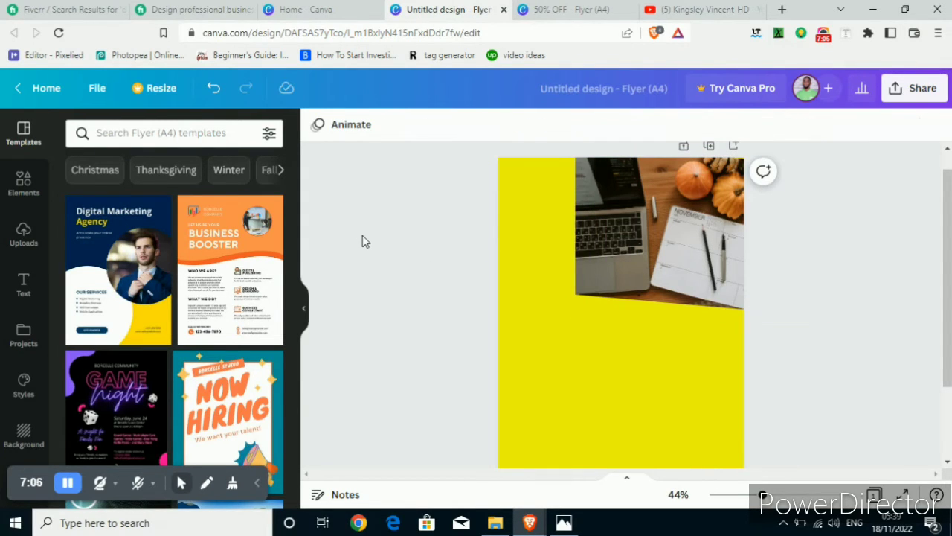
Step: Following the reference image flyer design.png, copy the red ribbon from the 50% OFF design's element page onto the desk photo's upper-right part
click(564, 523)
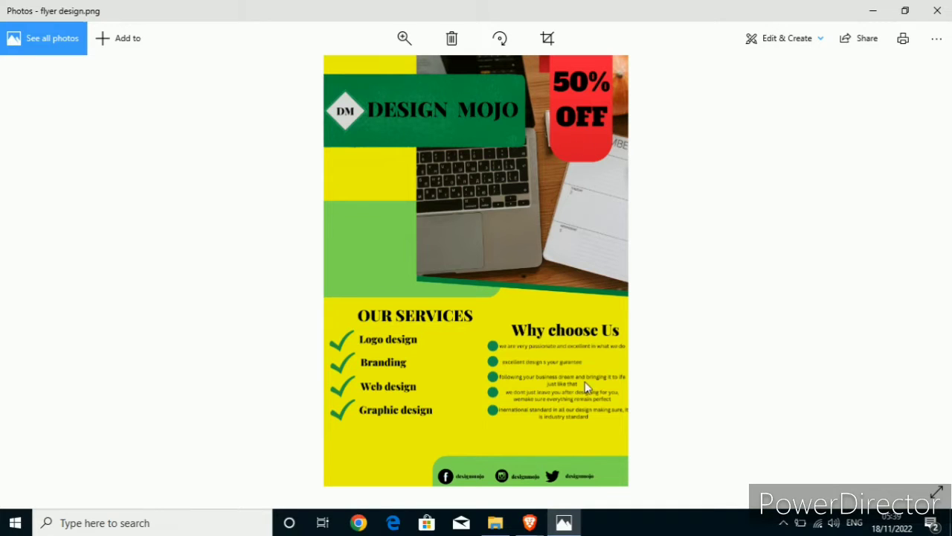
mouse_move(530, 522)
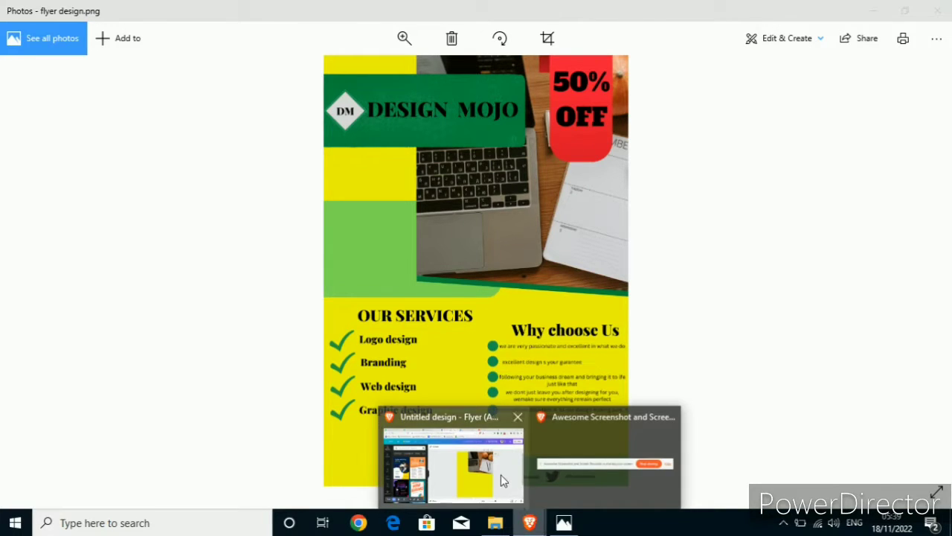
click(503, 481)
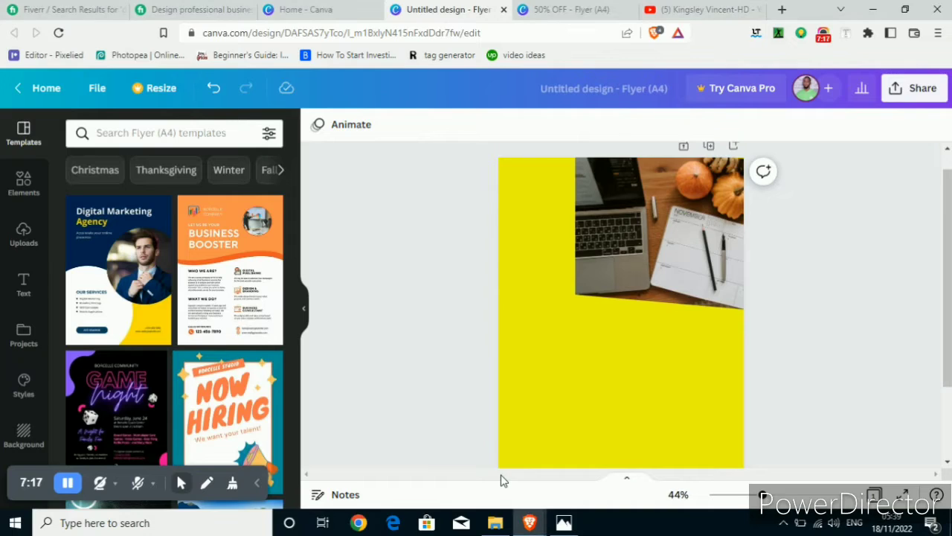
click(577, 8)
click(694, 231)
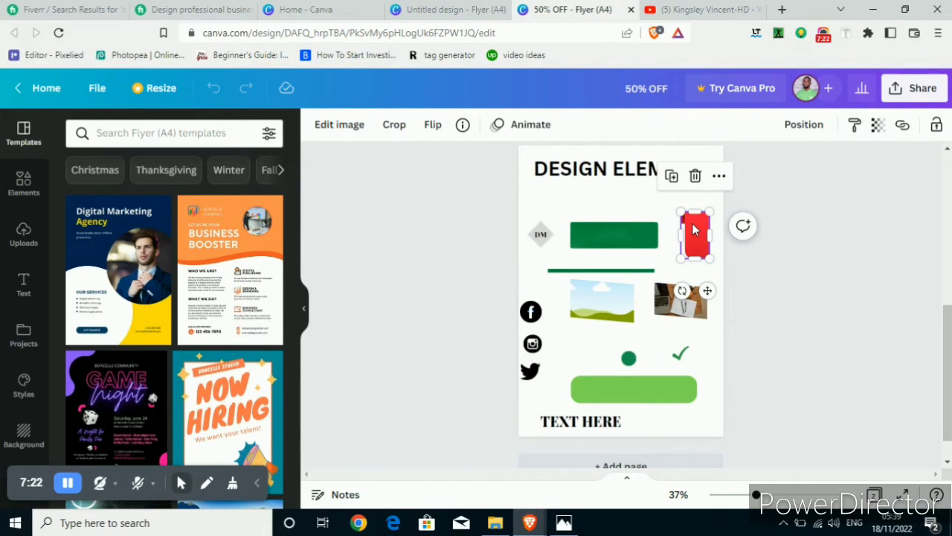
click(446, 9)
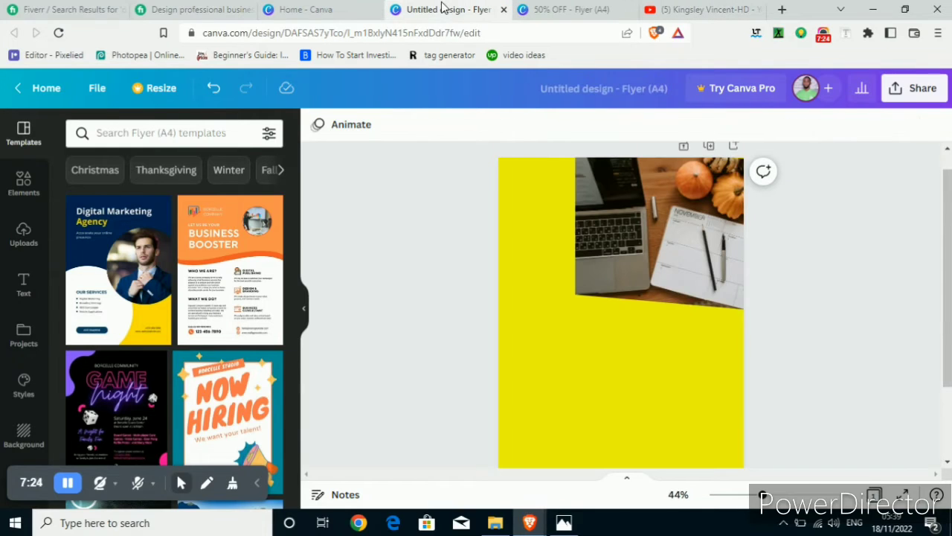
click(637, 184)
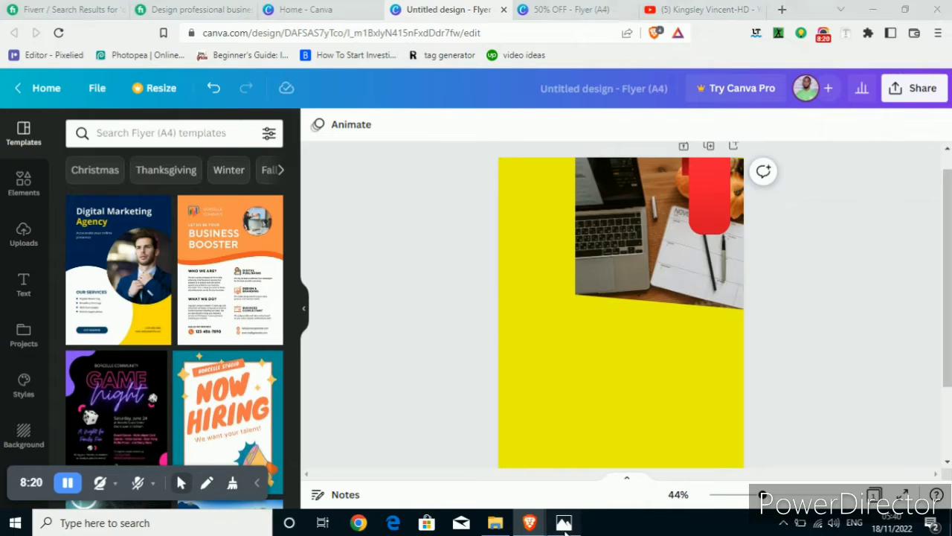
Step: Check the reference image and copy the TEXT HERE text from the 50% OFF design's element page into the yellow flyer
click(564, 523)
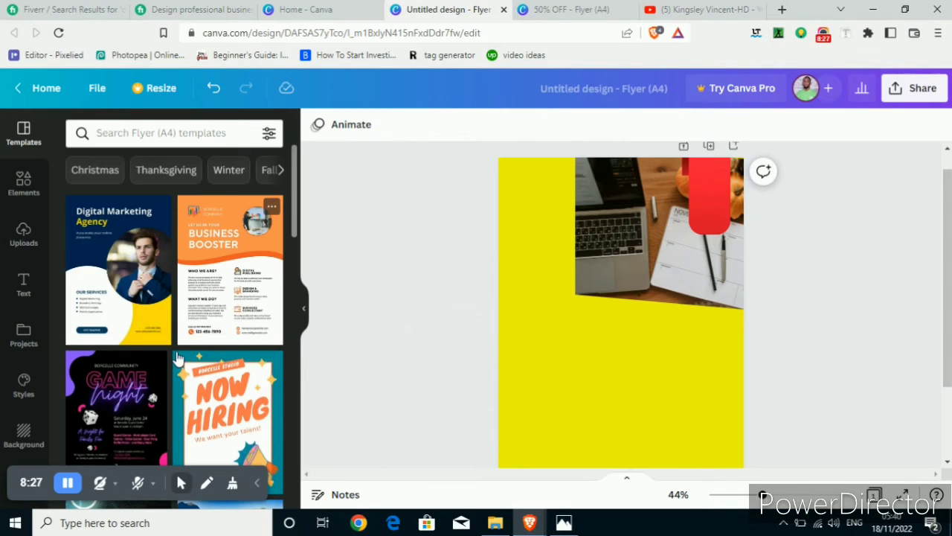
click(573, 9)
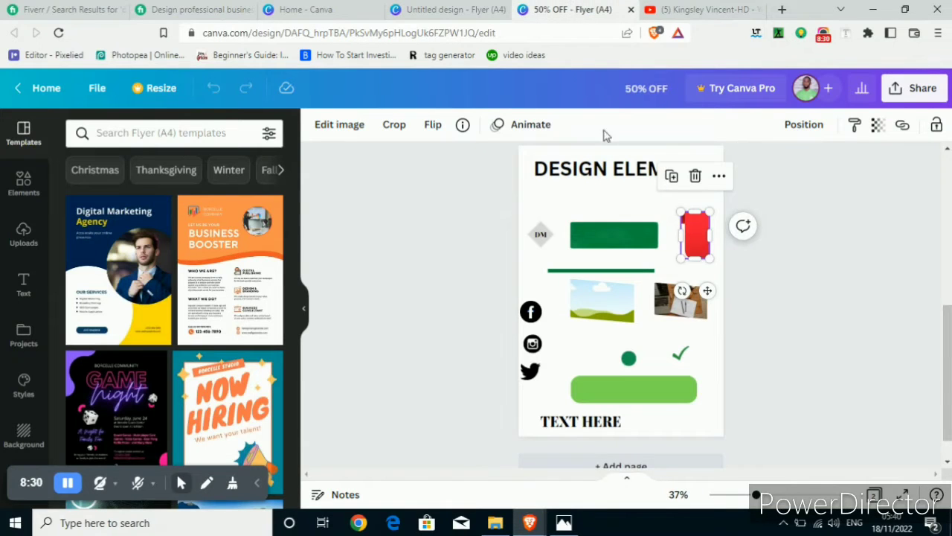
click(567, 423)
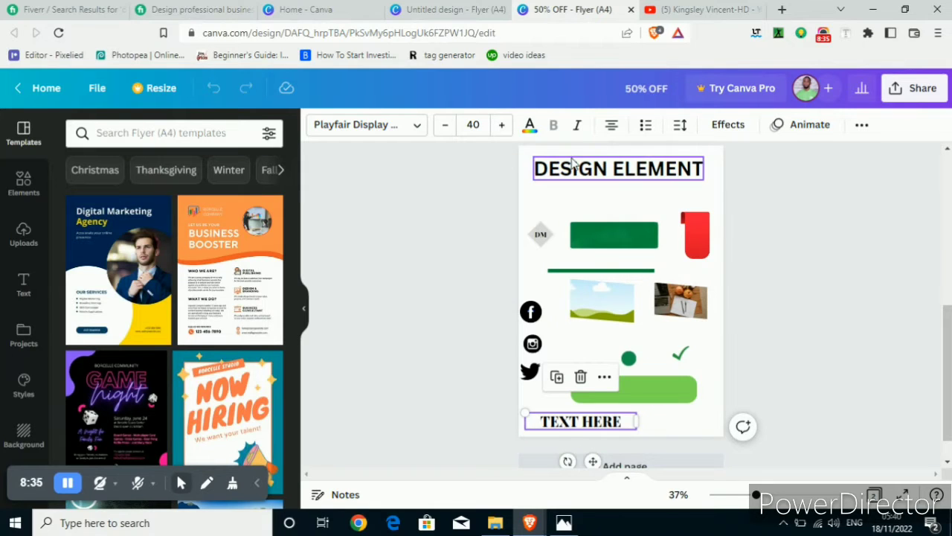
click(456, 7)
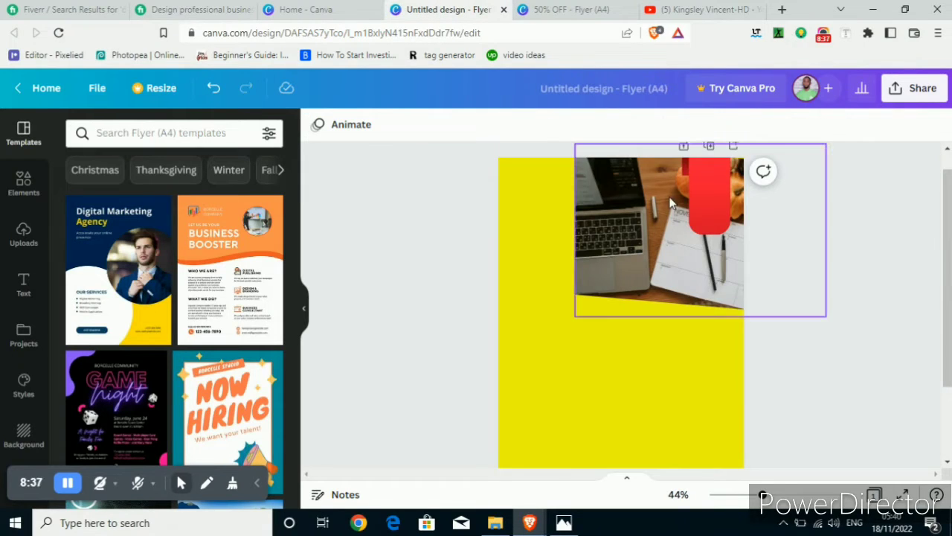
click(718, 205)
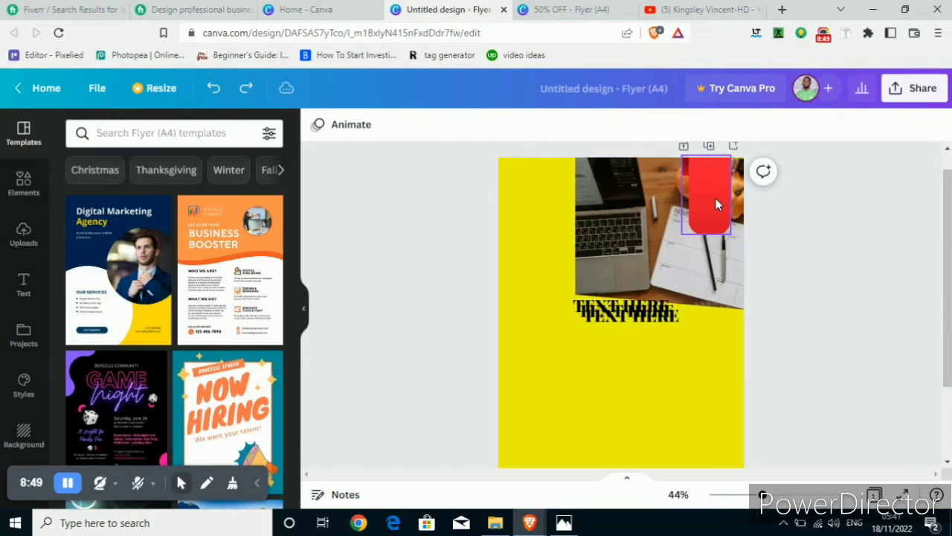
Step: Replace the pasted TEXT HERE wording with 50% OFF on two lines and place it on the red ribbon
click(629, 313)
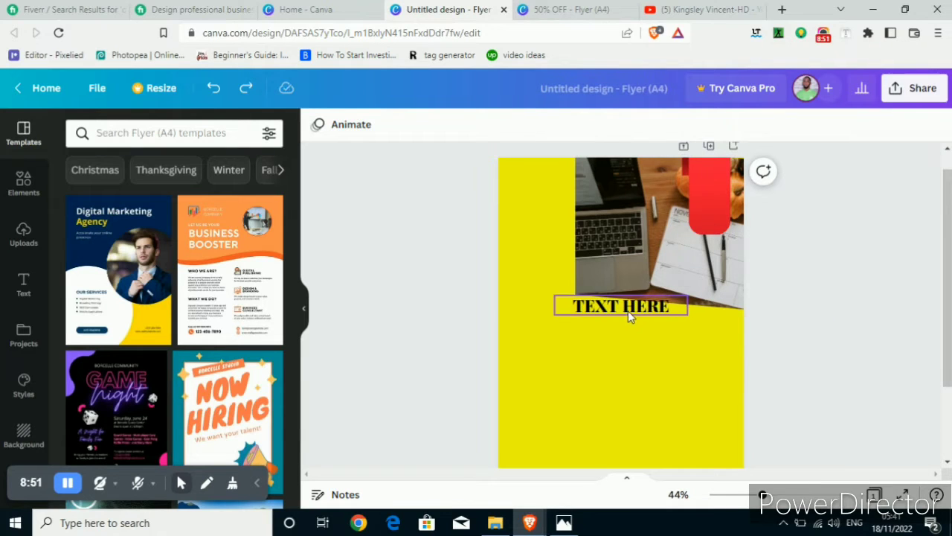
double_click(629, 311)
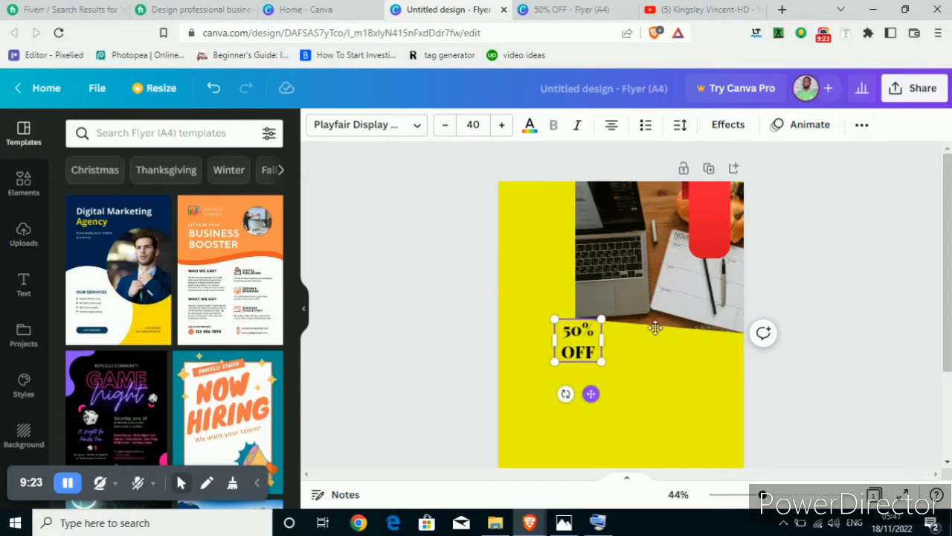
drag(655, 328, 710, 214)
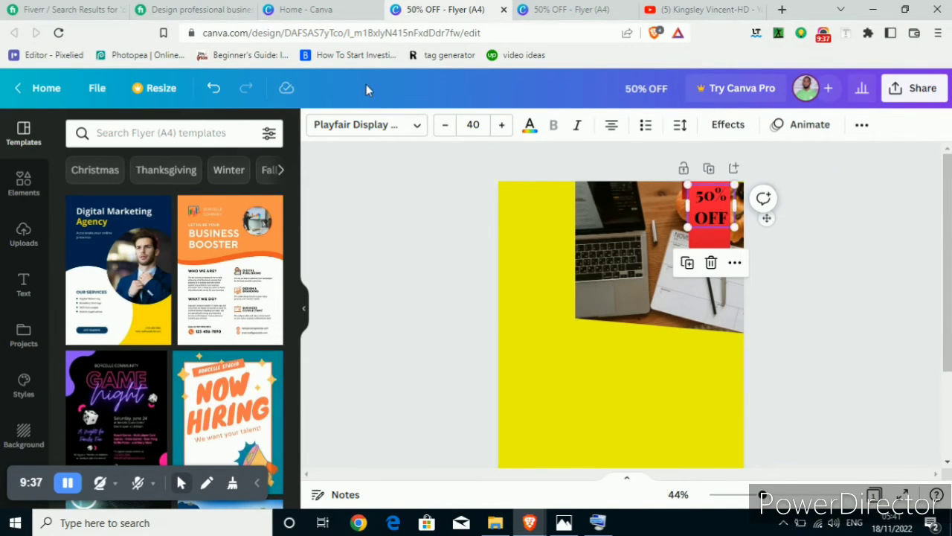
Step: Set the 50% OFF text on the red ribbon in bold Merriweather
click(384, 125)
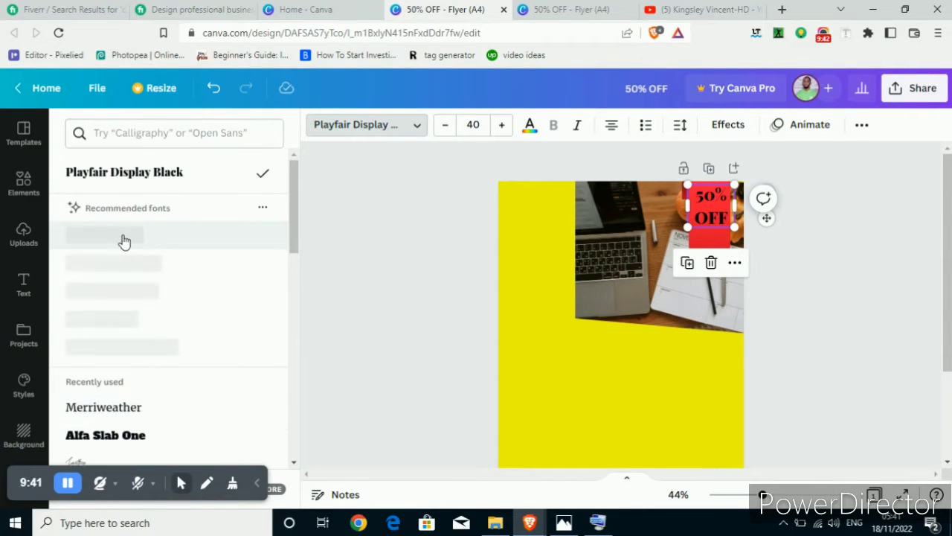
click(103, 418)
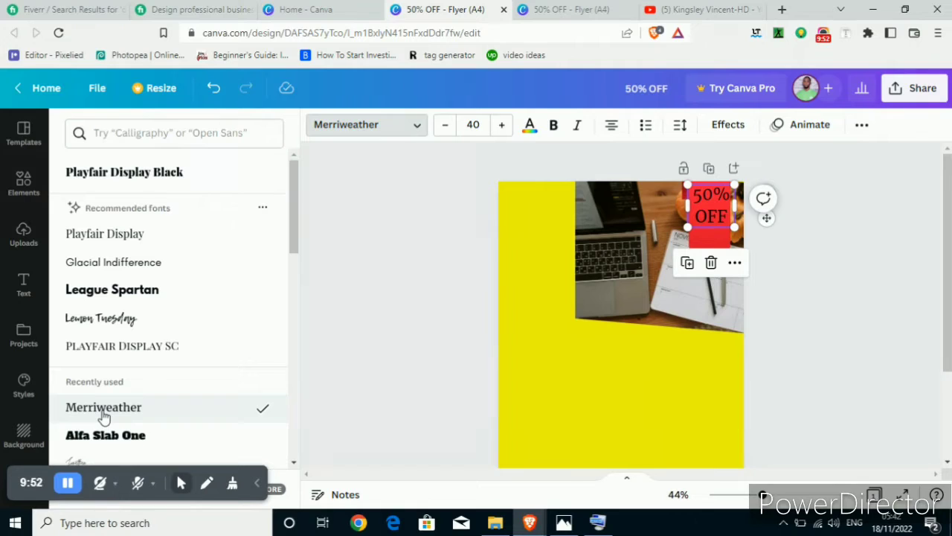
click(703, 199)
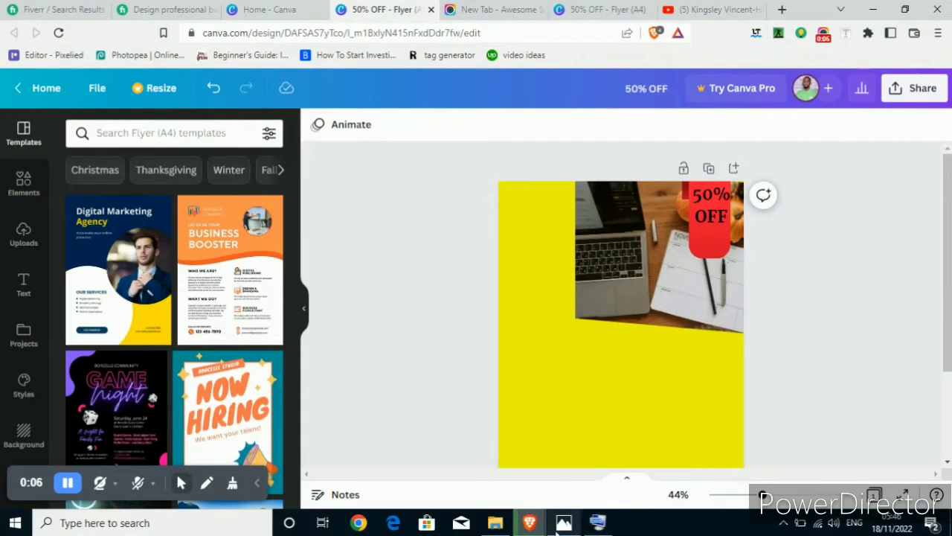
Step: Following the reference image, copy the dark green rectangle from the element page into the flyer and enlarge it as a banner from the left edge
click(563, 523)
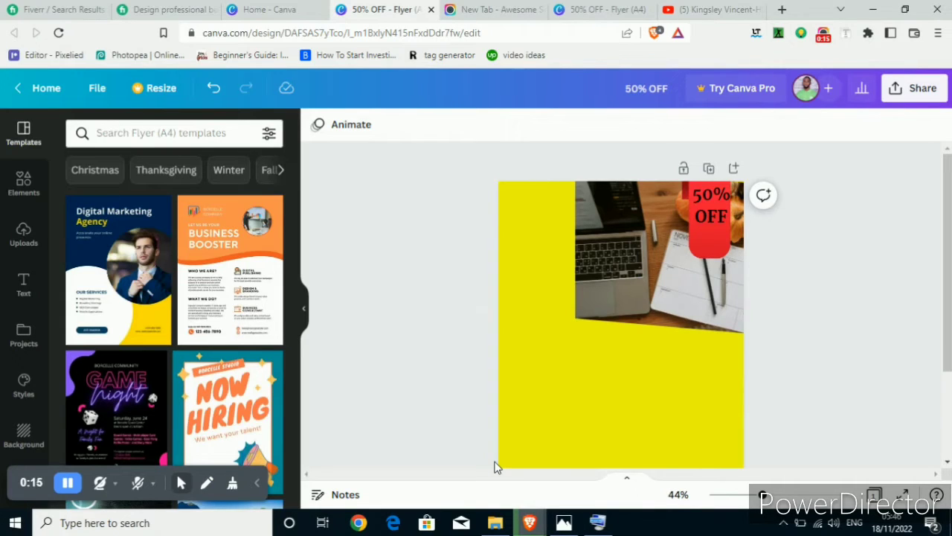
click(563, 523)
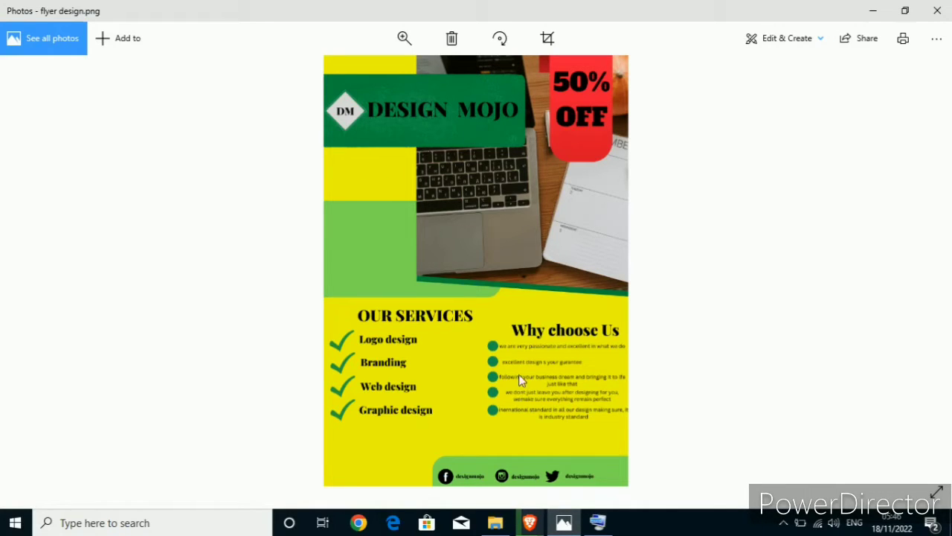
mouse_move(529, 523)
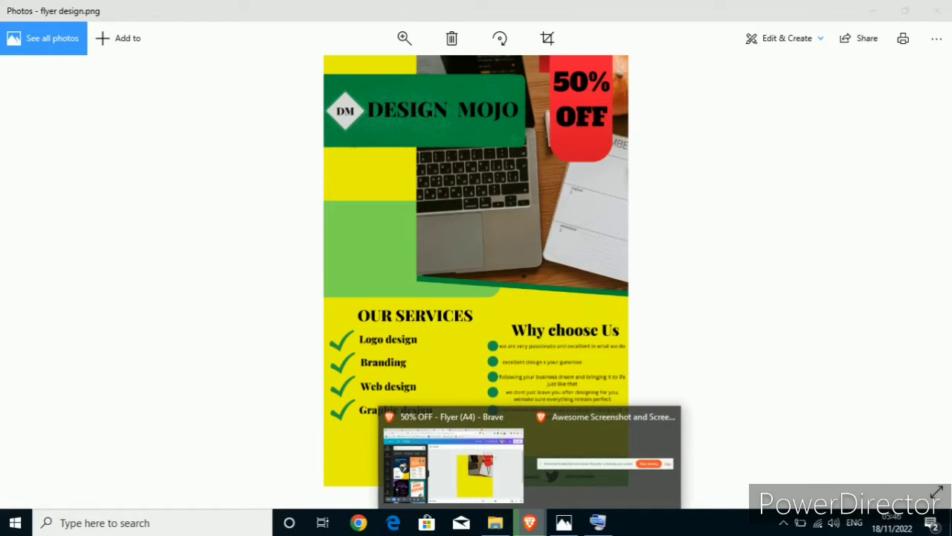
click(488, 492)
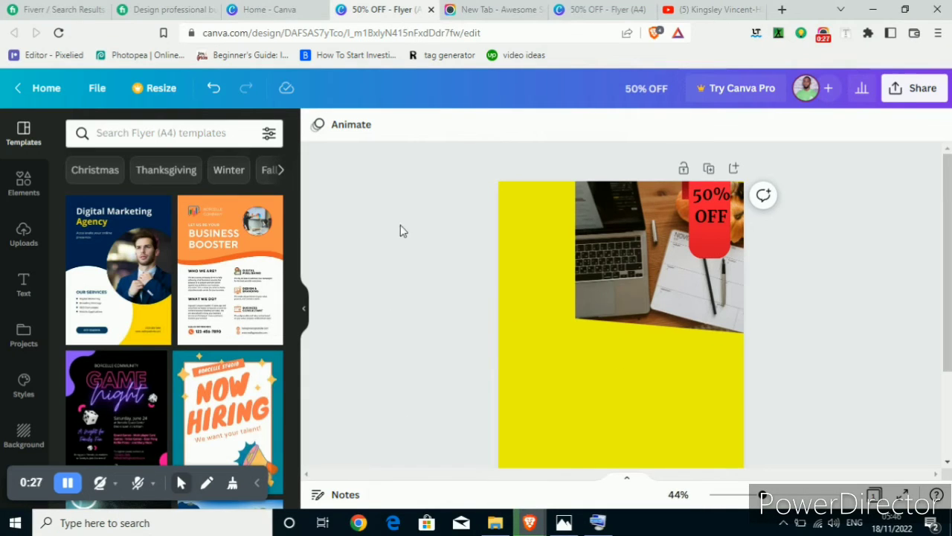
click(602, 10)
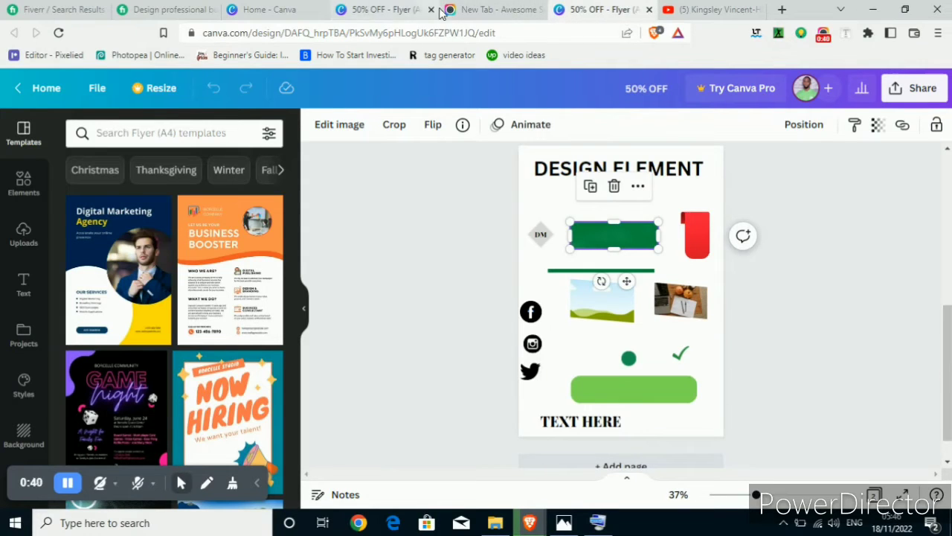
click(396, 8)
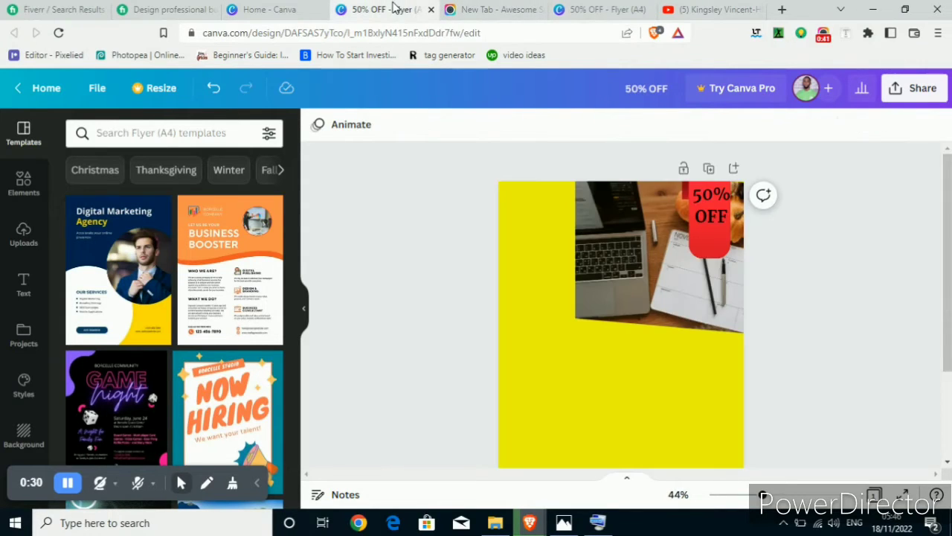
click(532, 262)
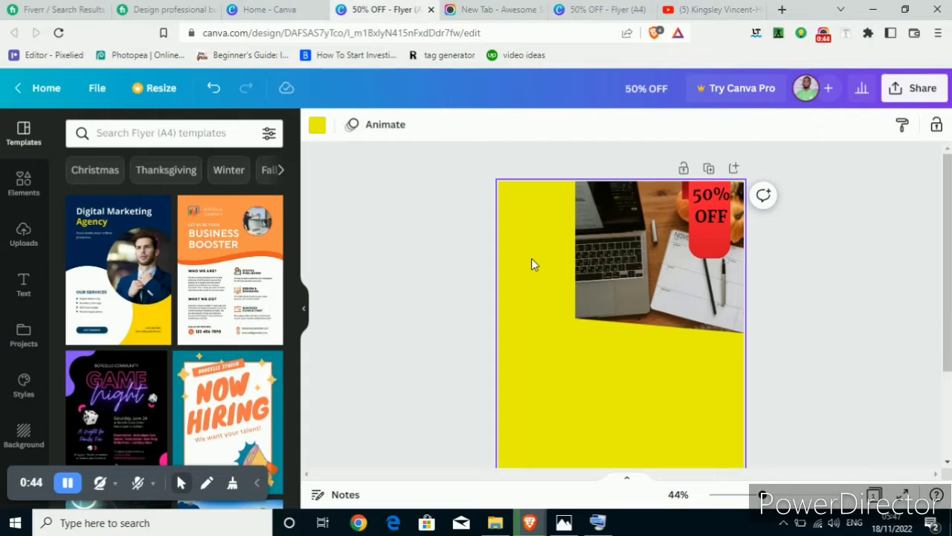
key(ctrl+v)
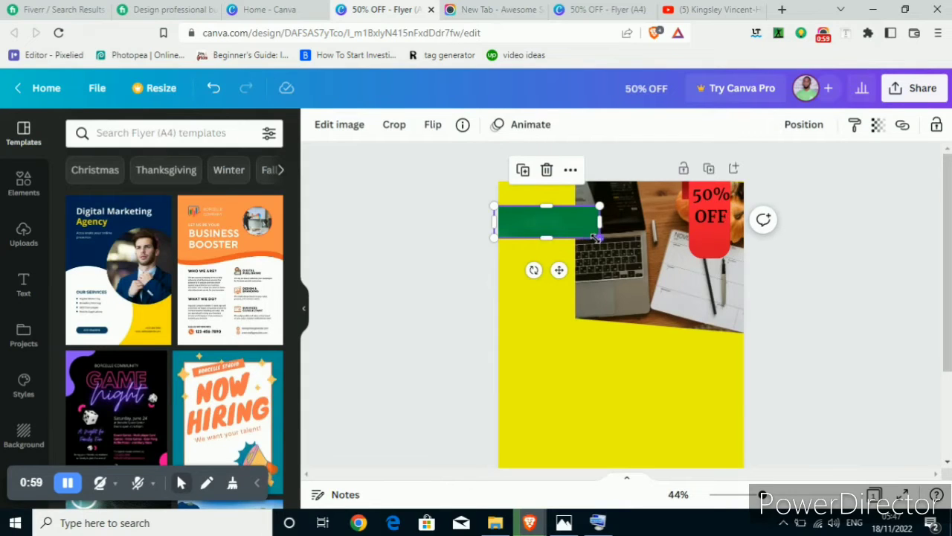
drag(598, 237, 707, 321)
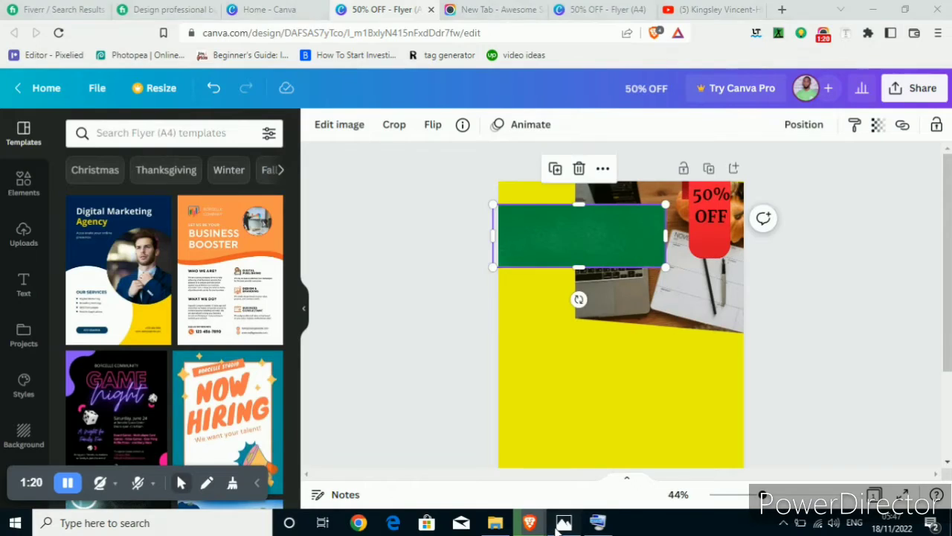
Step: Copy the DM diamond logo from the element page and place it enlarged at the left end of the green banner, as in the reference
click(563, 523)
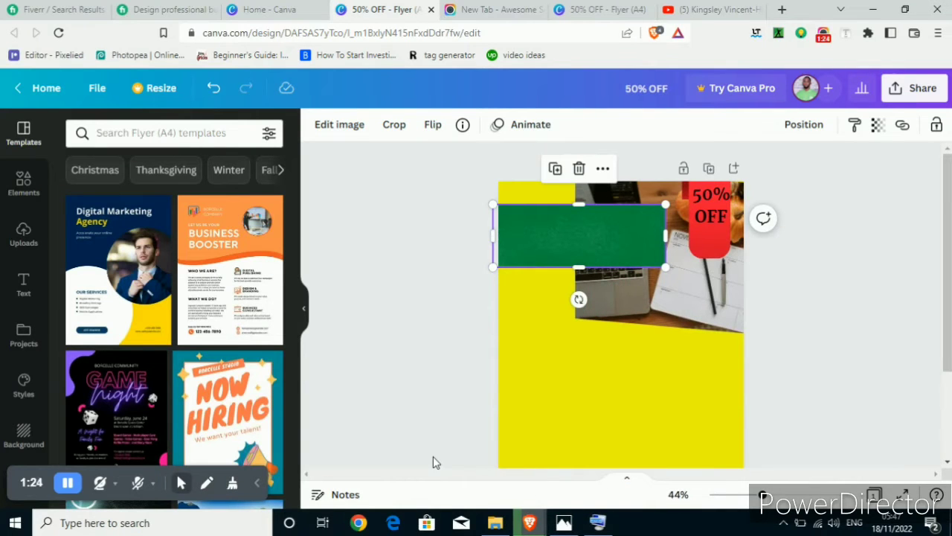
click(610, 9)
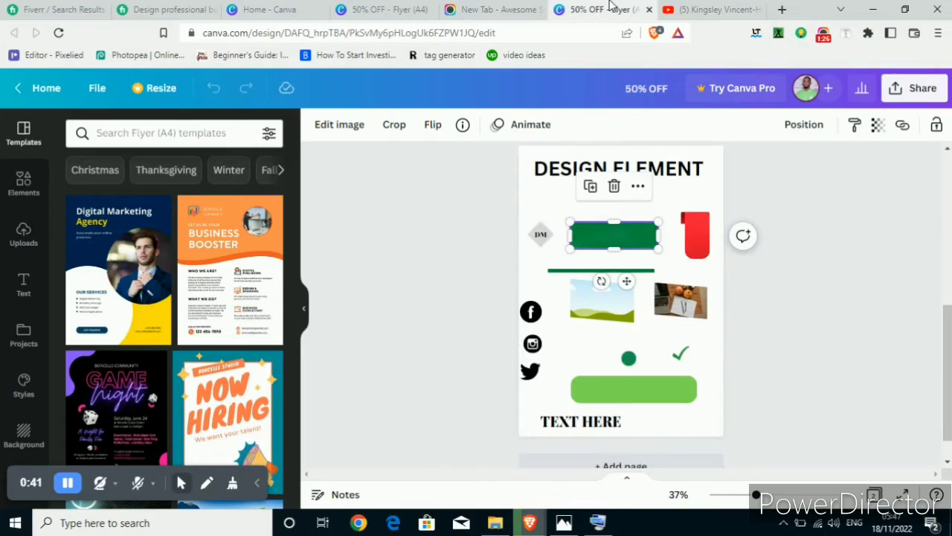
click(453, 230)
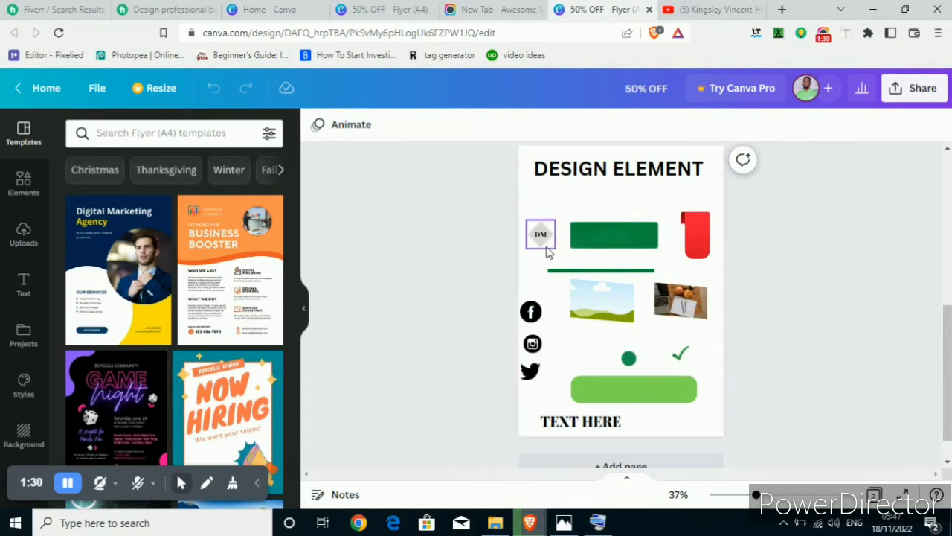
drag(546, 231, 527, 218)
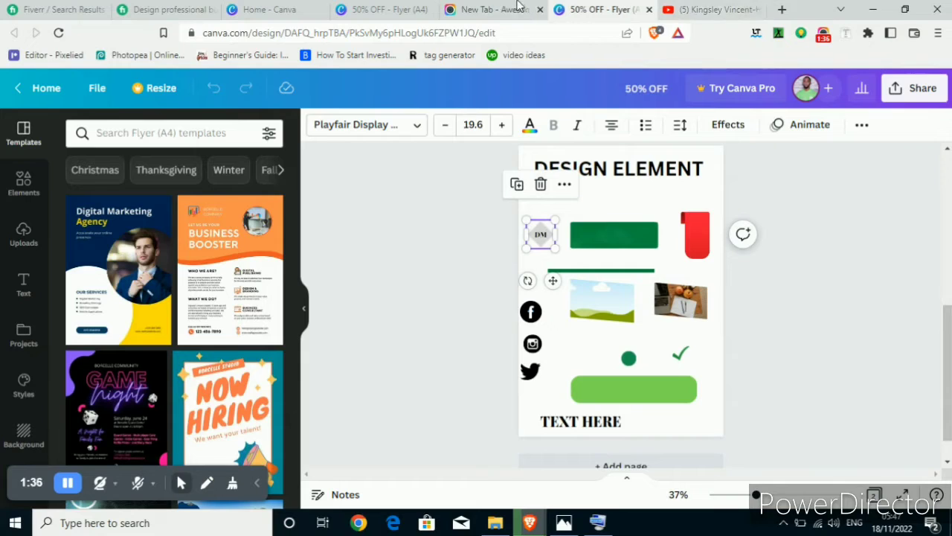
click(377, 8)
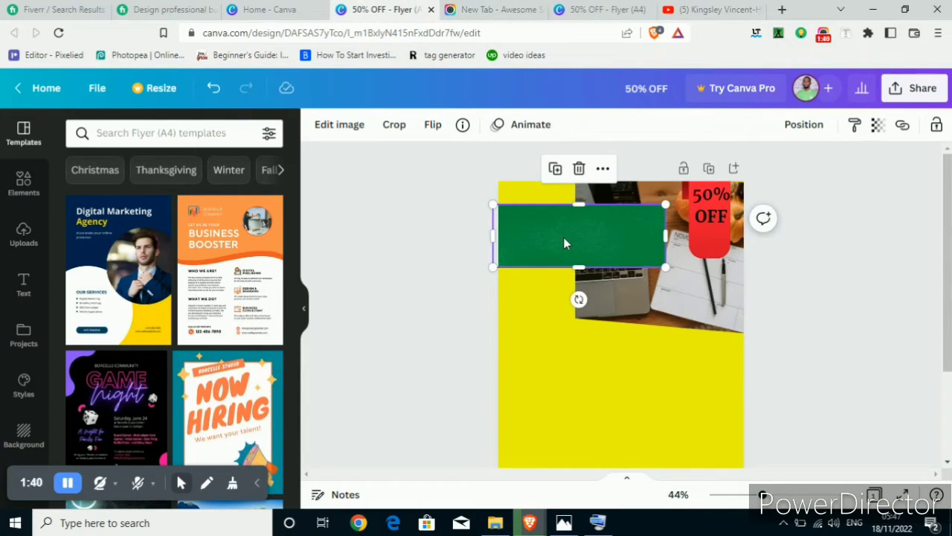
key(ctrl+v)
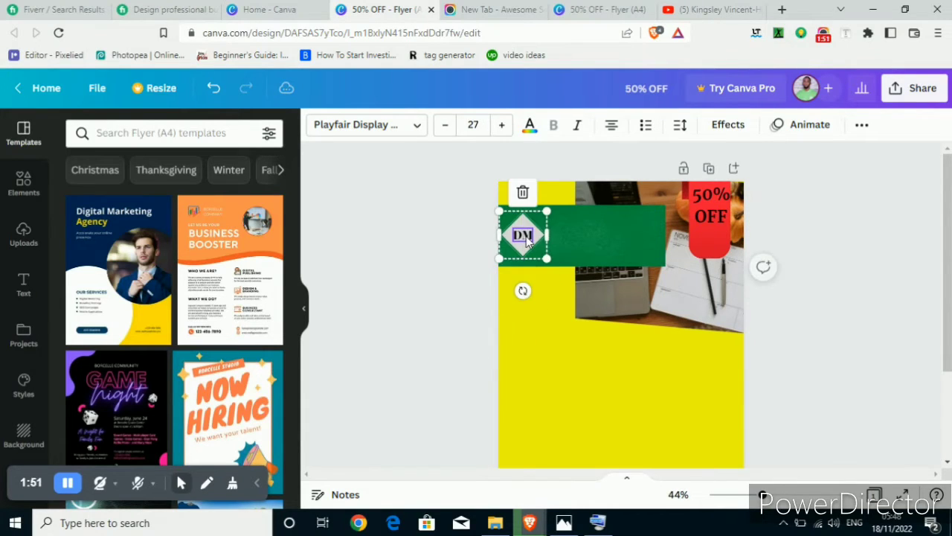
Step: Copy the TEXT HERE text from the element page into the flyer and replace its wording with DESIGN MOJO
click(446, 198)
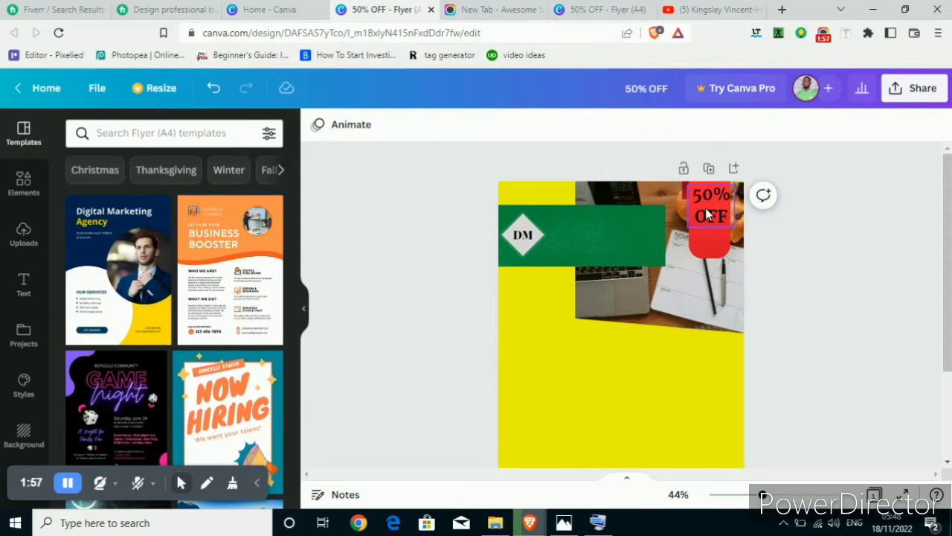
click(567, 8)
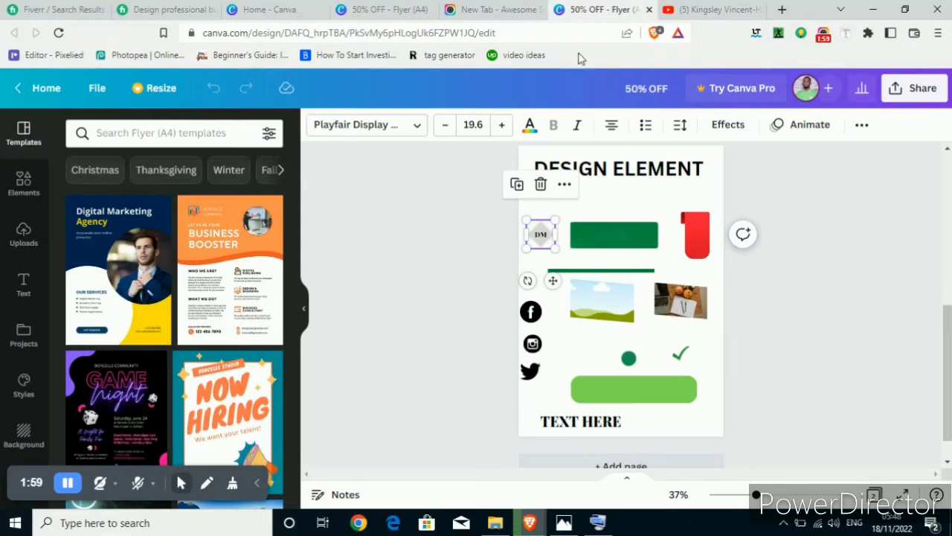
click(563, 422)
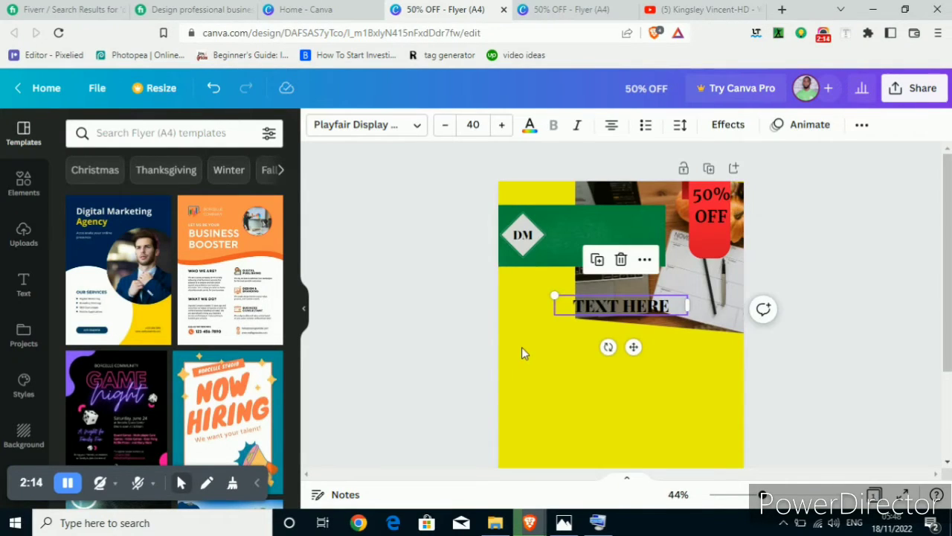
click(615, 308)
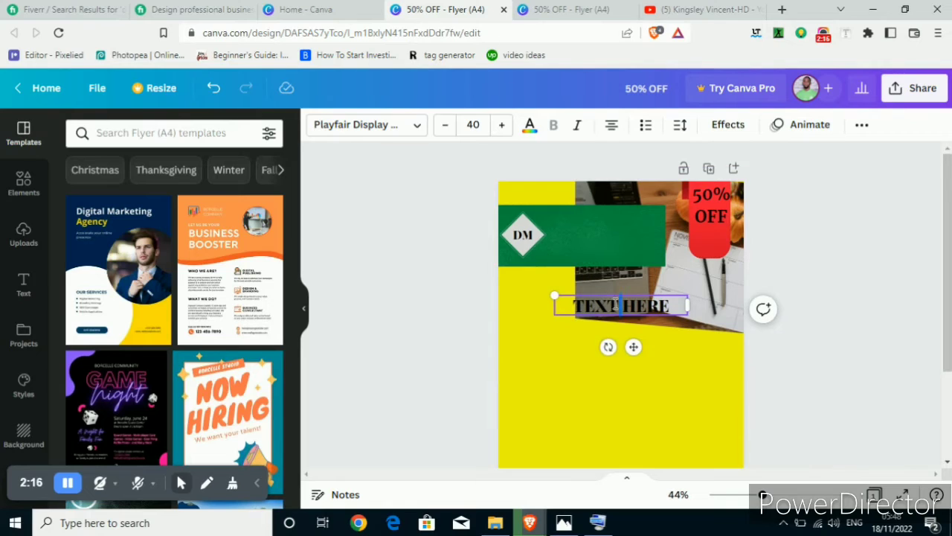
key(ctrl+a)
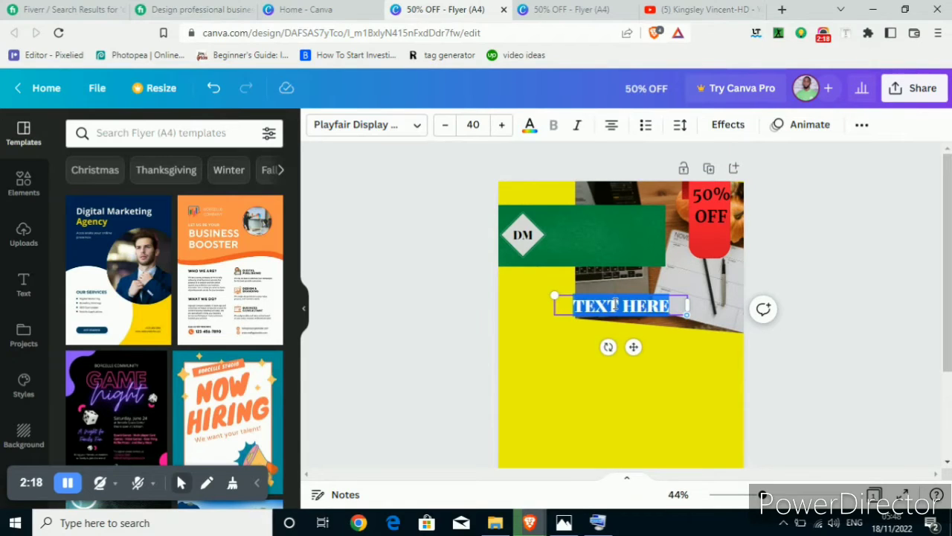
key(BackSpace)
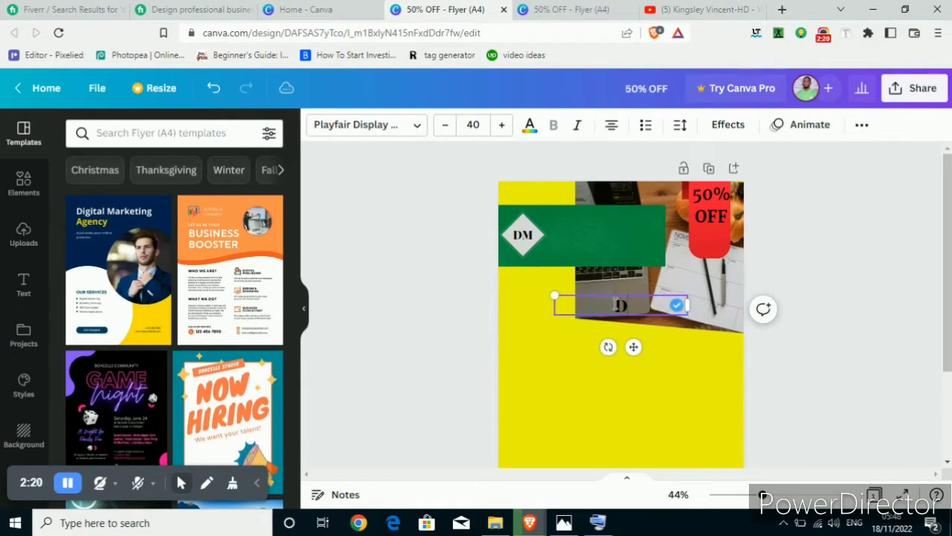
text(DESIGN)
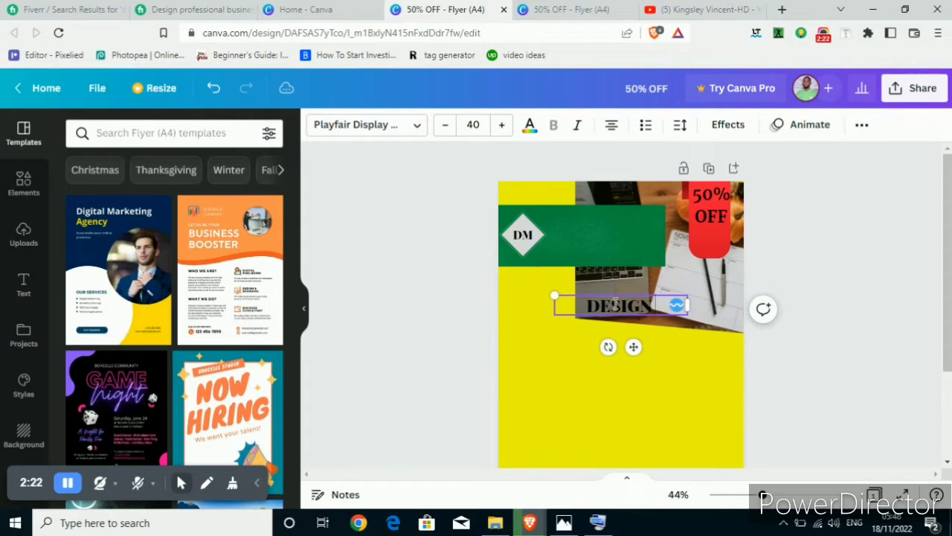
text( MOJO)
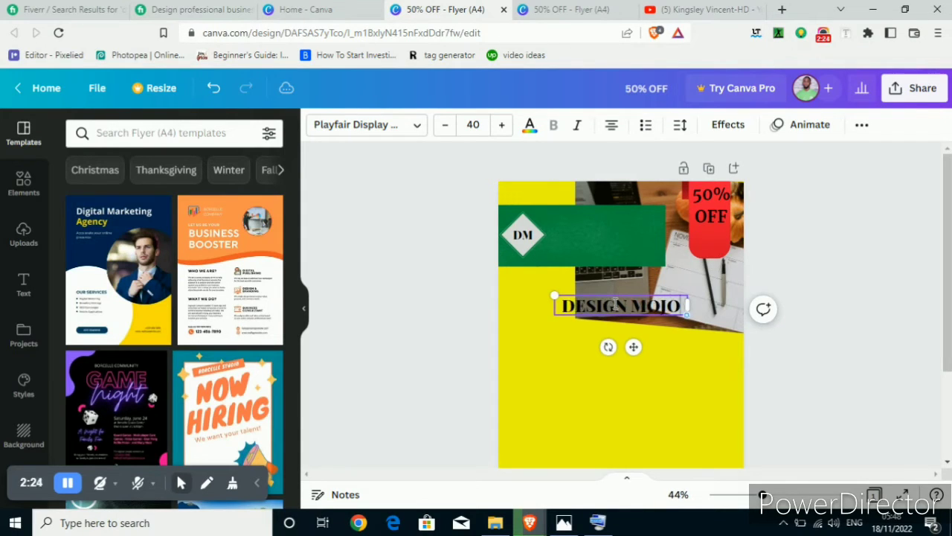
Step: Place the DESIGN MOJO text on the dark green banner beside the DM logo and widen the banner to fit it
drag(633, 346, 626, 275)
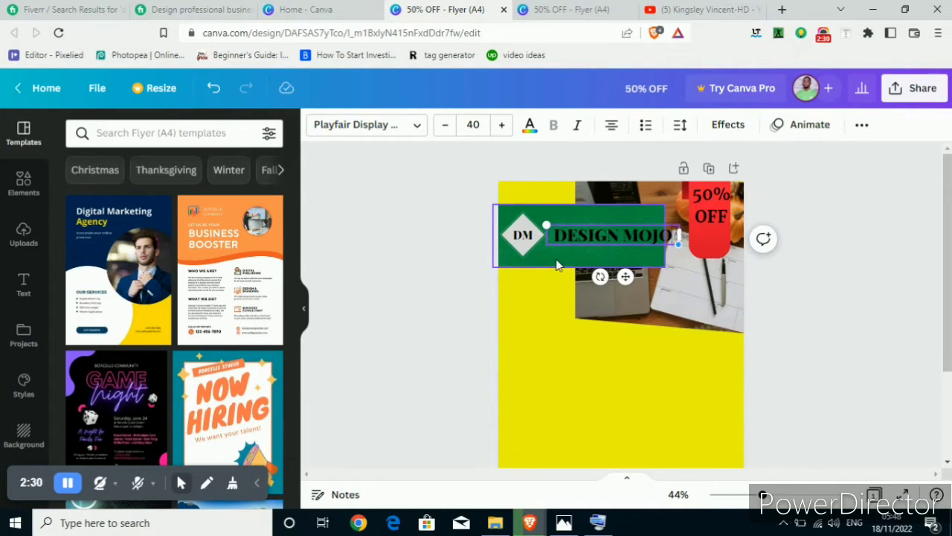
click(557, 266)
drag(666, 255, 673, 261)
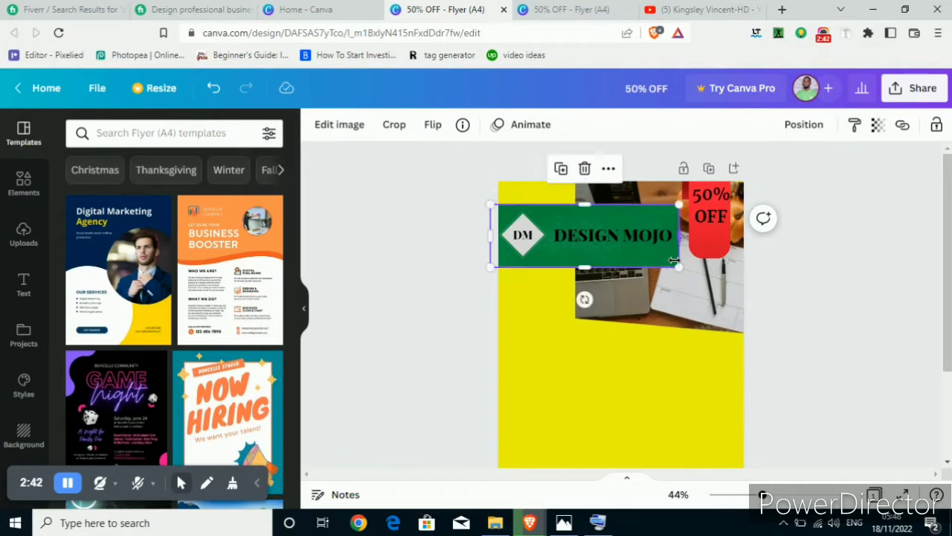
Step: Adjust the DESIGN MOJO text's position on the banner and enlarge it to about size 42.8
click(627, 234)
click(626, 235)
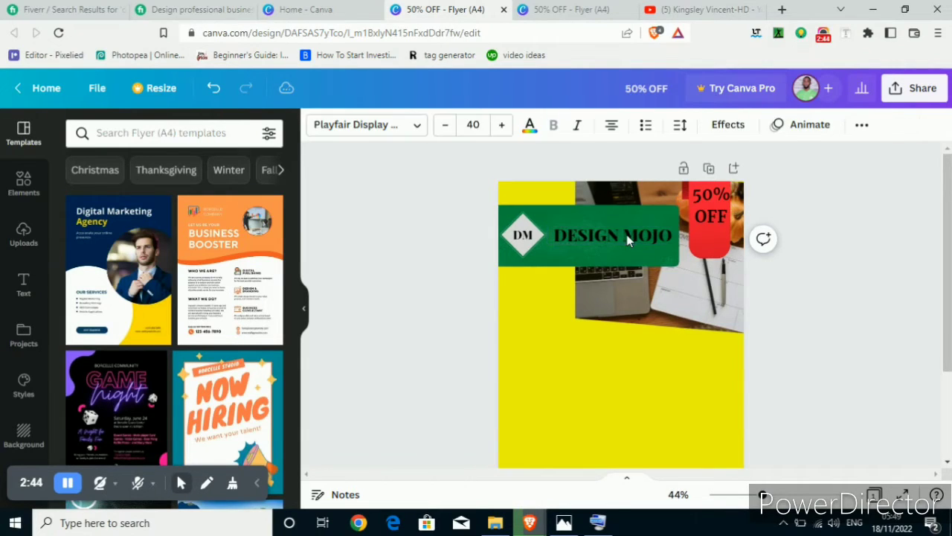
triple_click(627, 234)
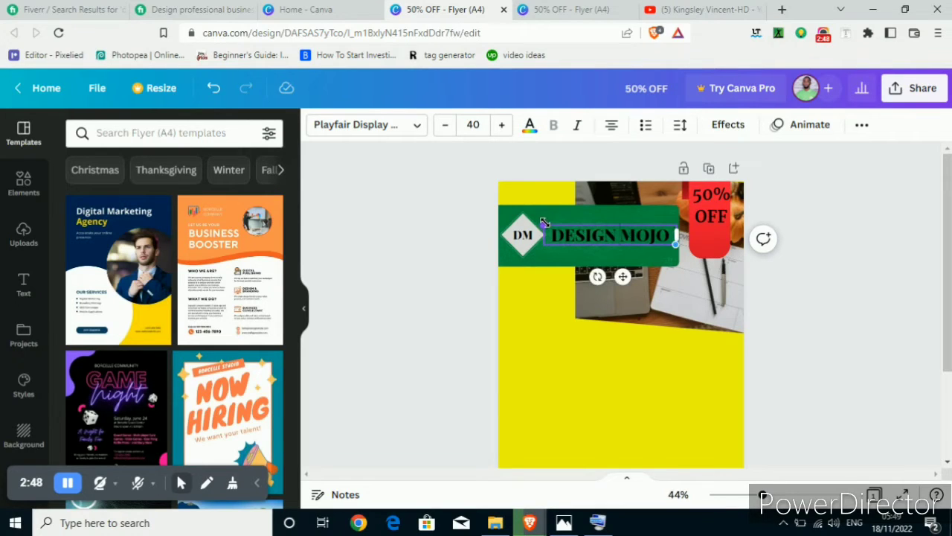
drag(543, 221, 537, 220)
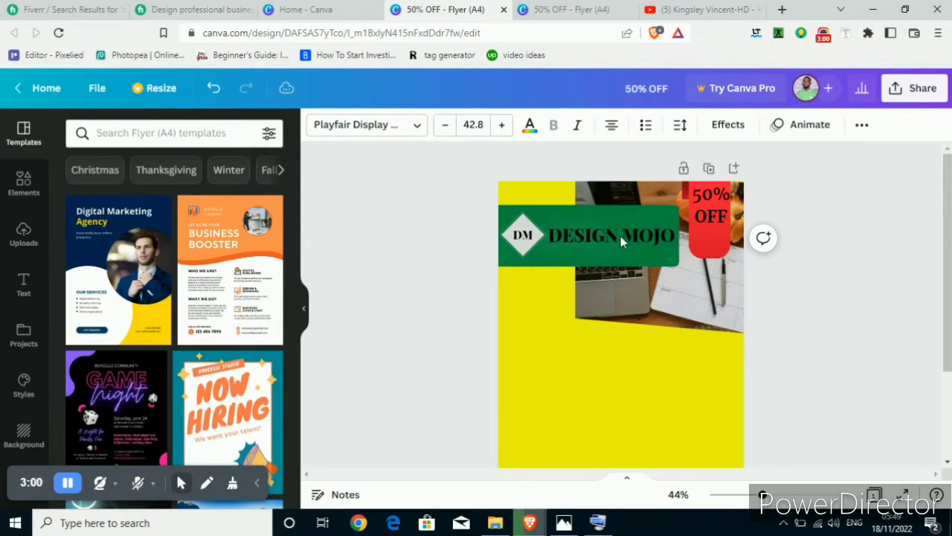
click(825, 223)
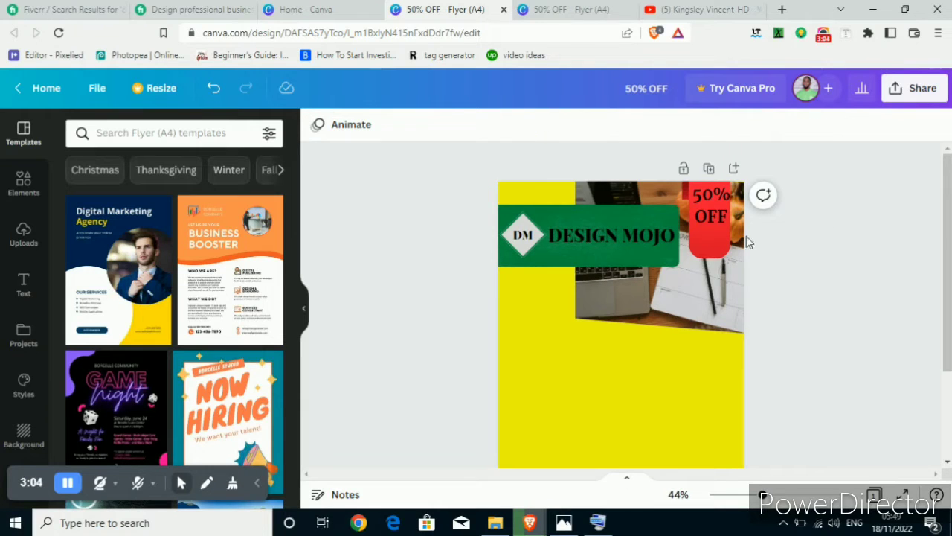
Step: Following the reference image, copy the thin dark green line from the element page into the flyer
click(567, 523)
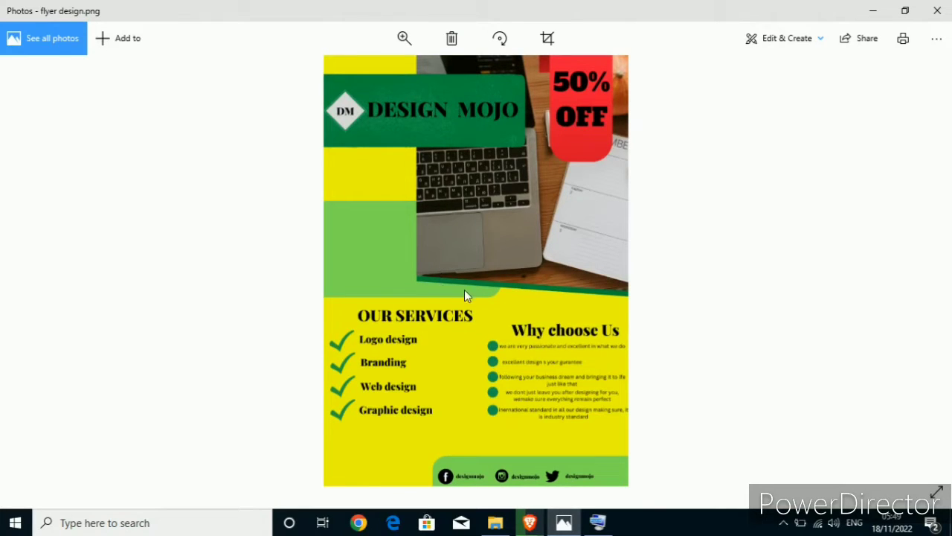
click(564, 523)
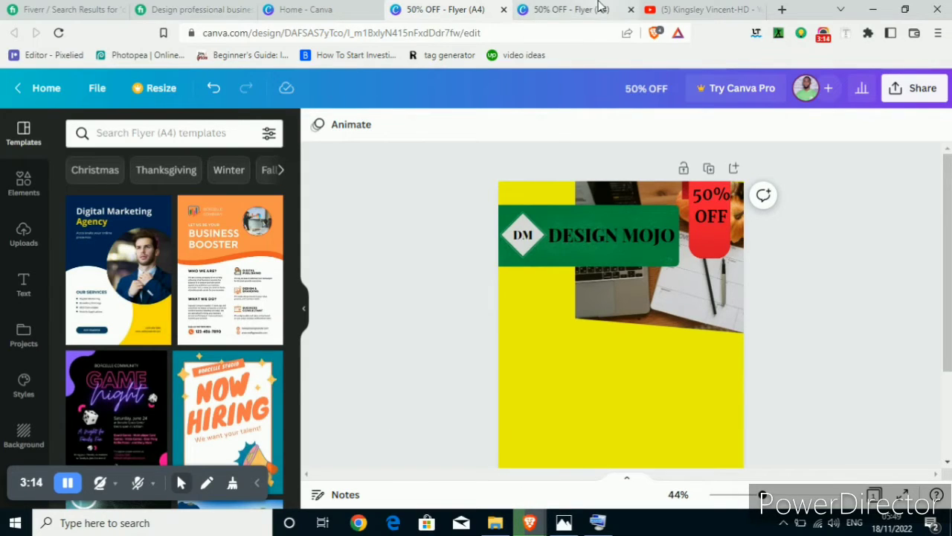
click(600, 9)
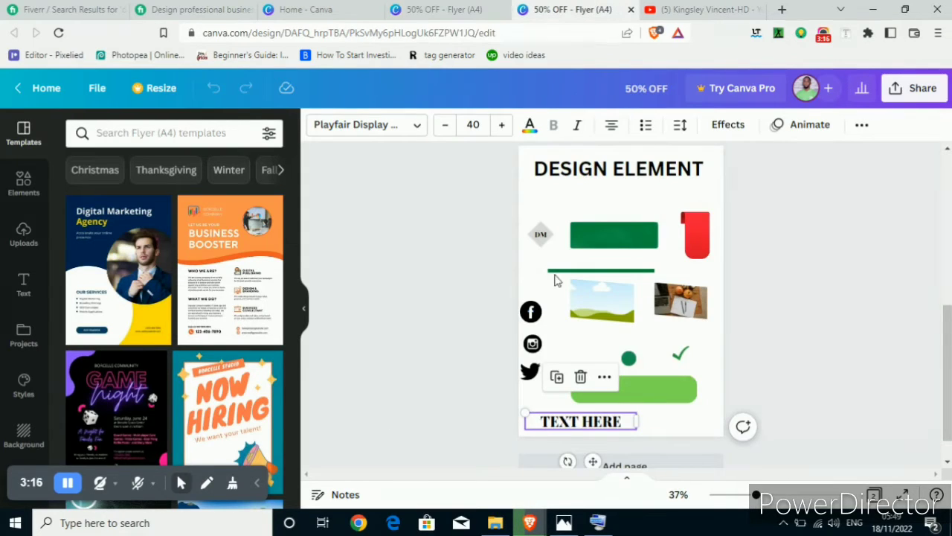
click(563, 272)
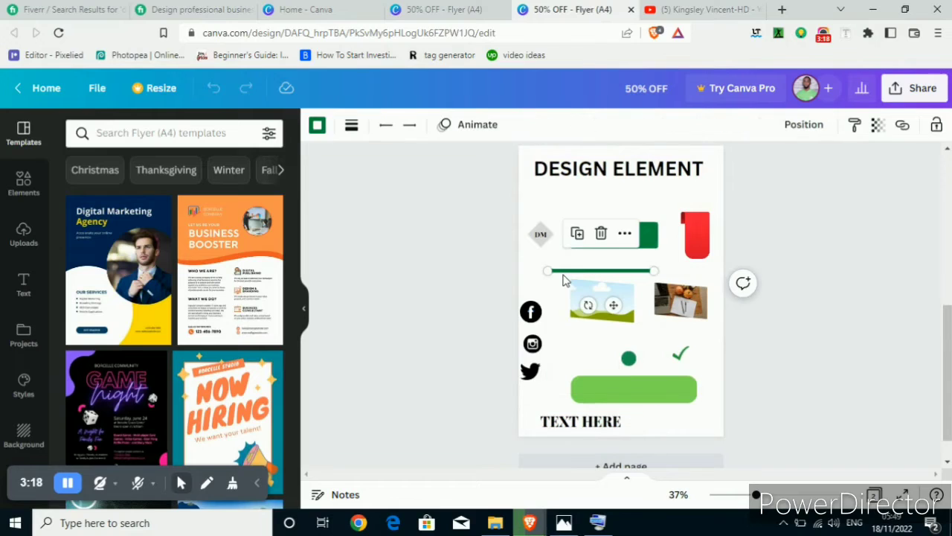
key(ctrl+shift+Tab)
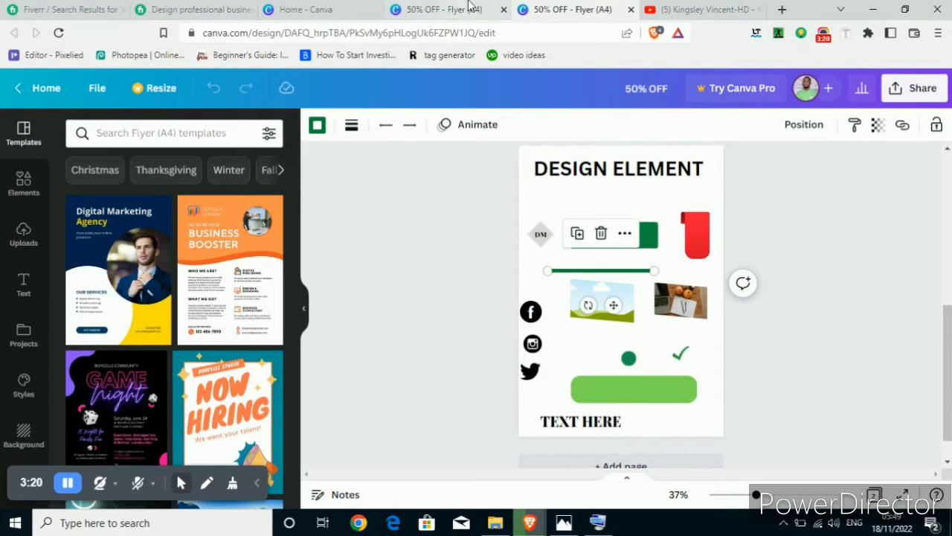
click(553, 334)
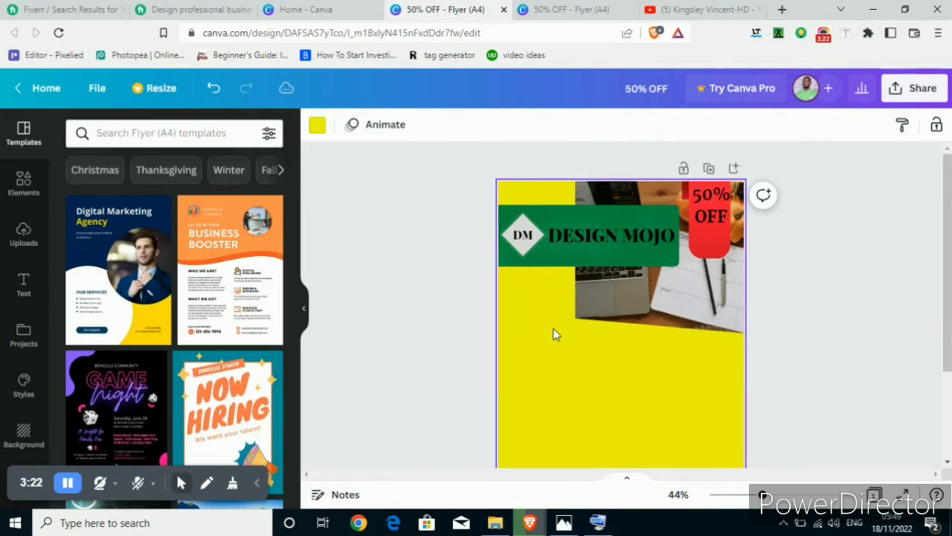
click(553, 332)
Step: Enlarge the laptop photo slightly and fit the green line along its slanted lower edge at about 6°, about 162.5 long
drag(558, 333, 576, 318)
click(817, 286)
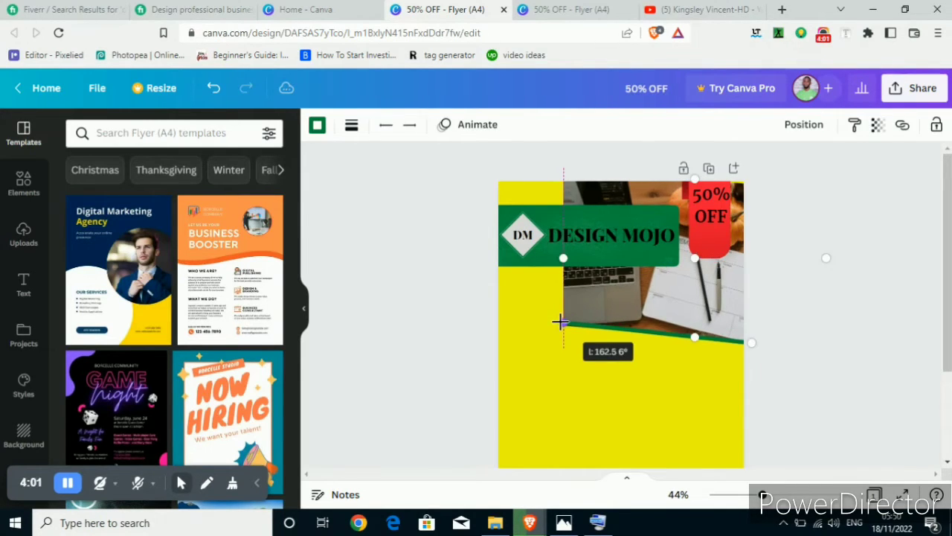
drag(560, 321, 563, 324)
click(905, 268)
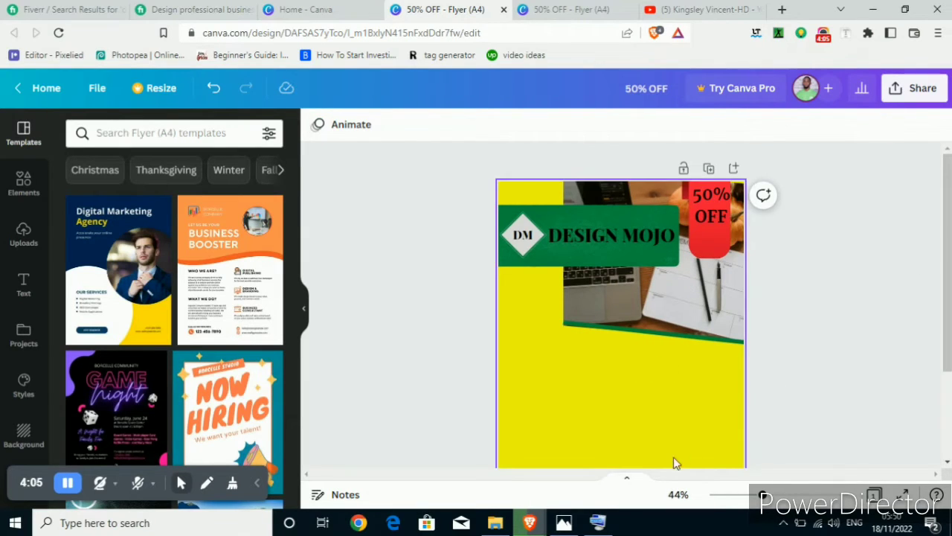
Step: Following the reference image, copy the light green rounded rectangle from the element page and place it below the banner, overlapping the page's left edge
click(566, 524)
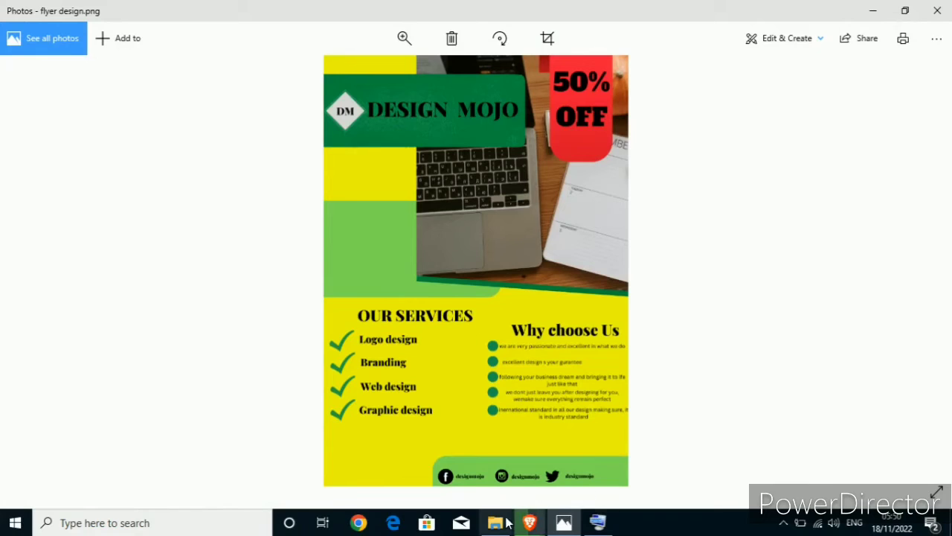
mouse_move(529, 523)
click(497, 493)
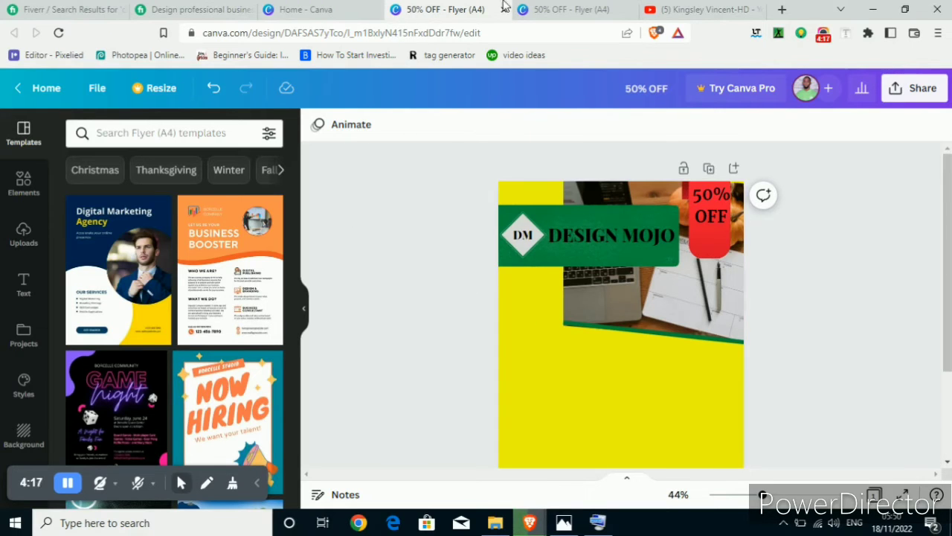
click(591, 8)
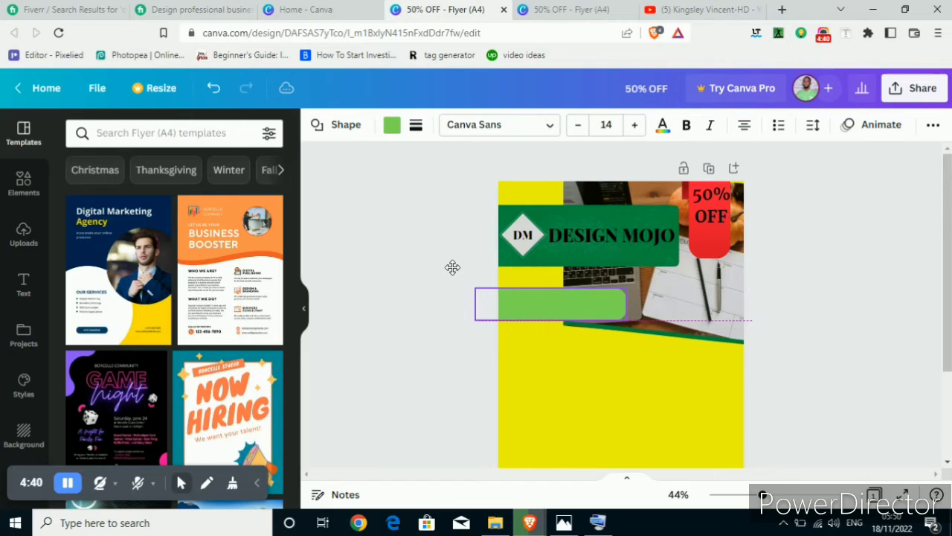
drag(575, 320, 575, 313)
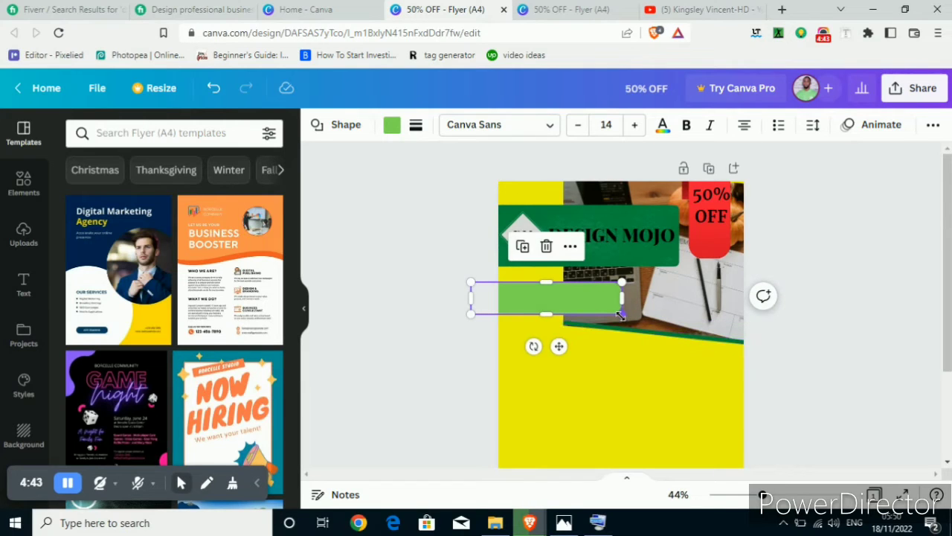
Step: Stretch the light green rectangle taller so it extends below the laptop photo, as in the reference image
click(564, 522)
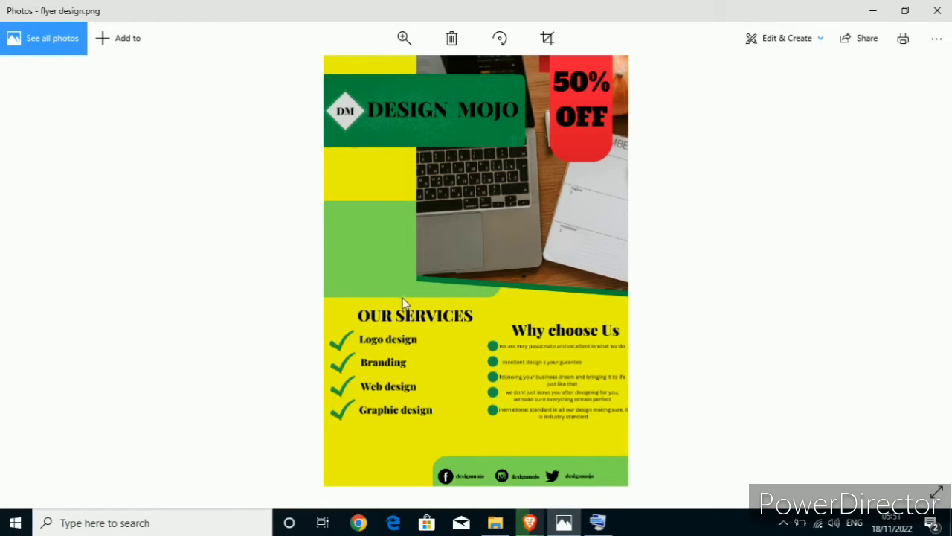
click(560, 522)
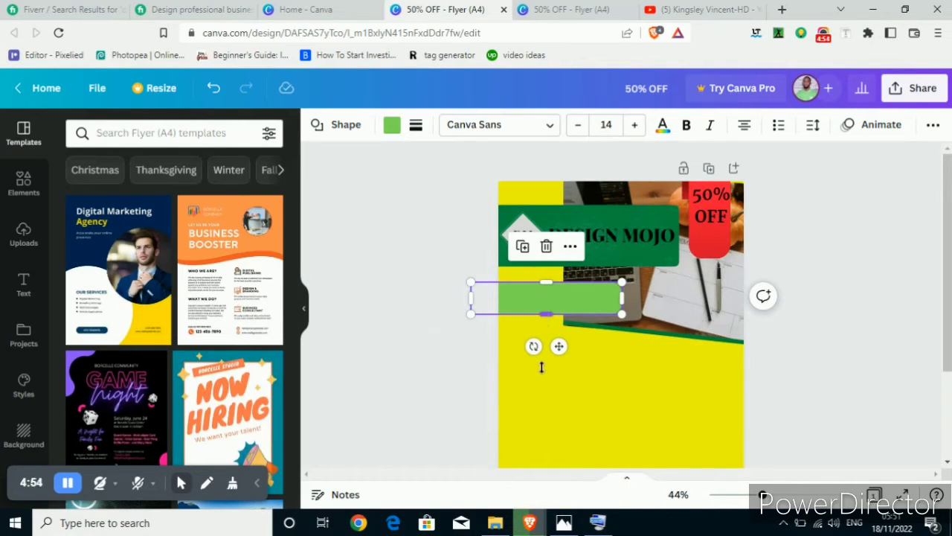
drag(542, 367, 542, 352)
key(Escape)
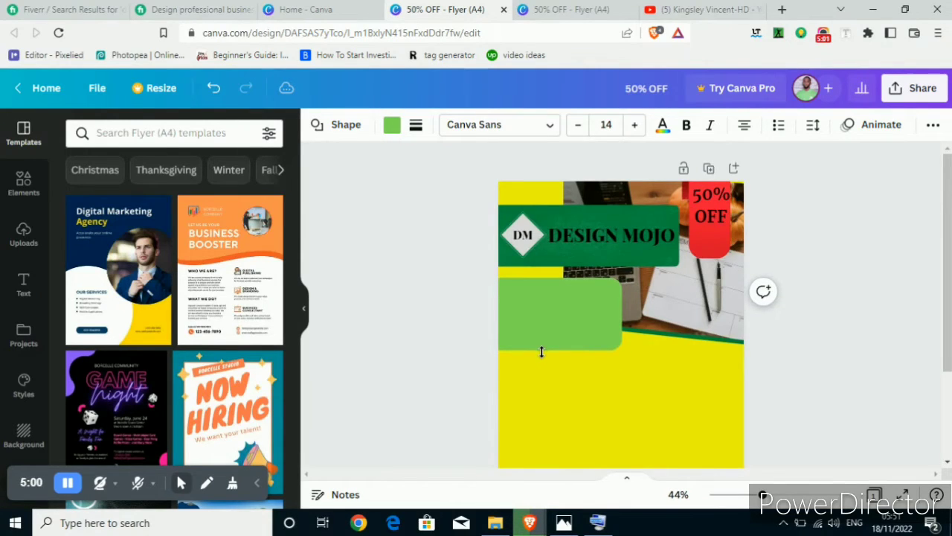
Step: Send the light green rectangle backward so it sits behind the laptop photo and the green line
click(542, 352)
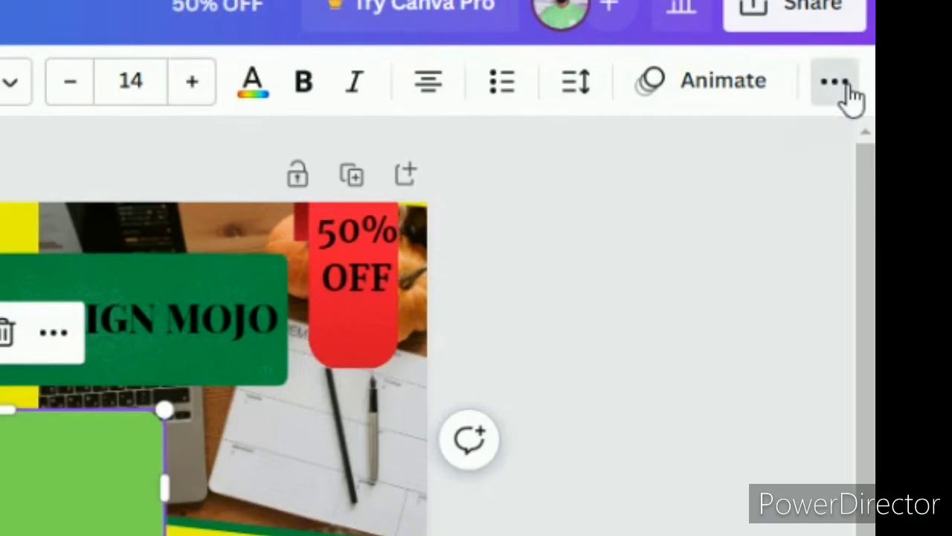
click(939, 132)
click(537, 166)
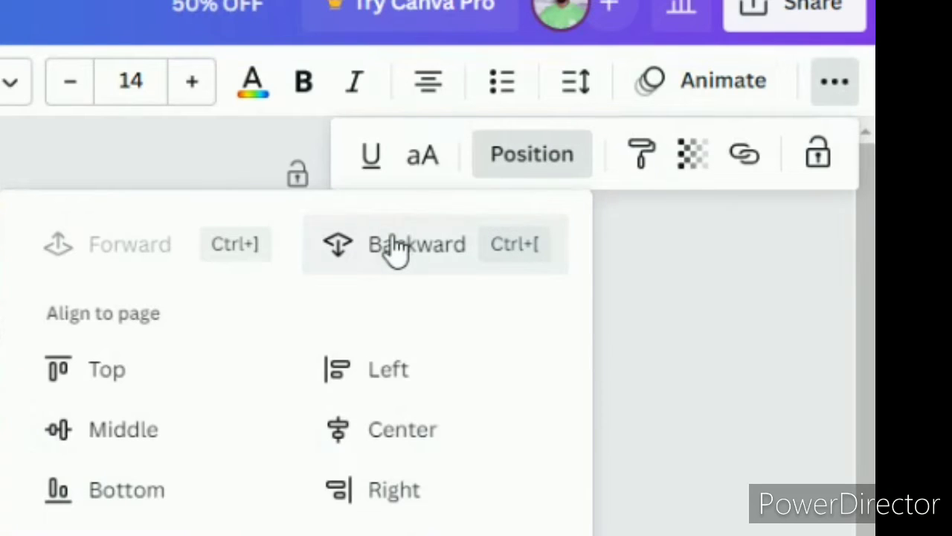
click(396, 249)
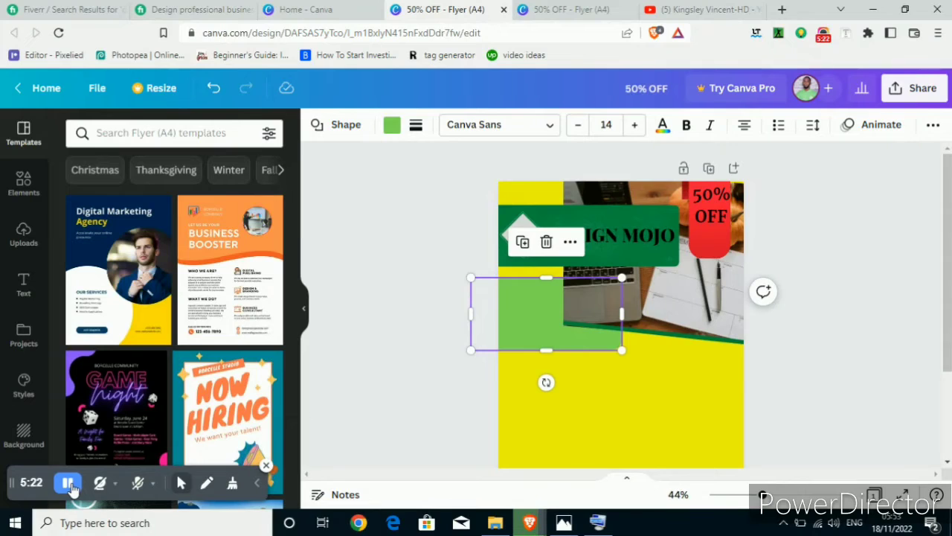
click(334, 365)
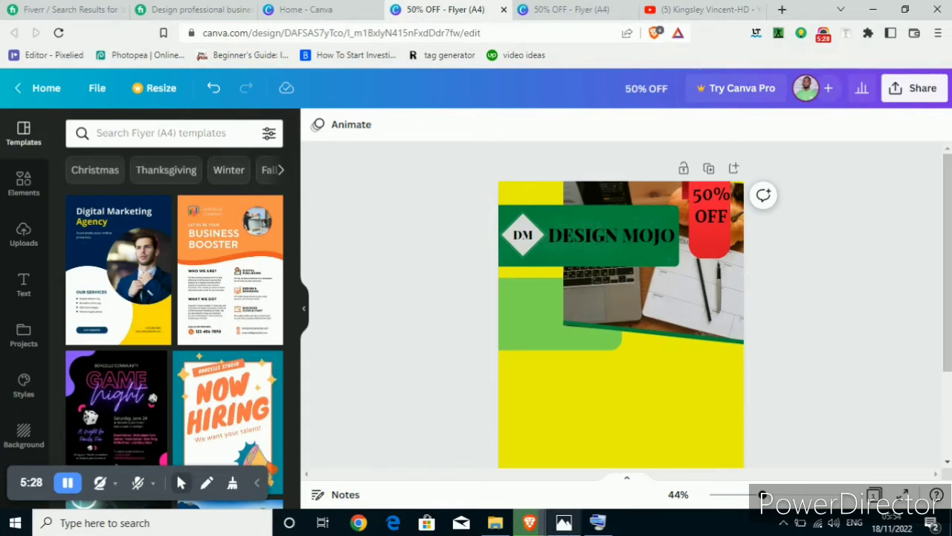
Step: Following the reference image, replace the "TEXT HERE" placeholder below the light green rectangle with the heading "OUR SERVICES"
click(567, 528)
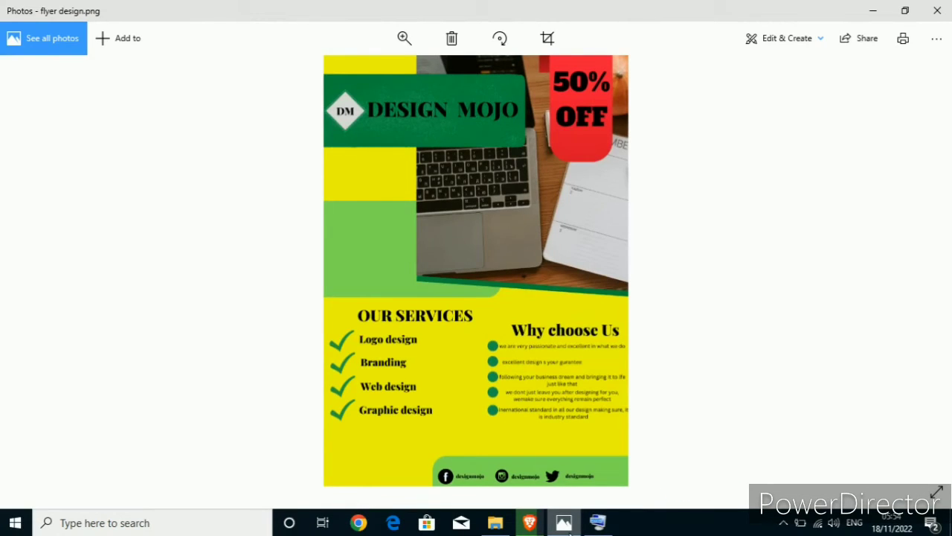
mouse_move(530, 523)
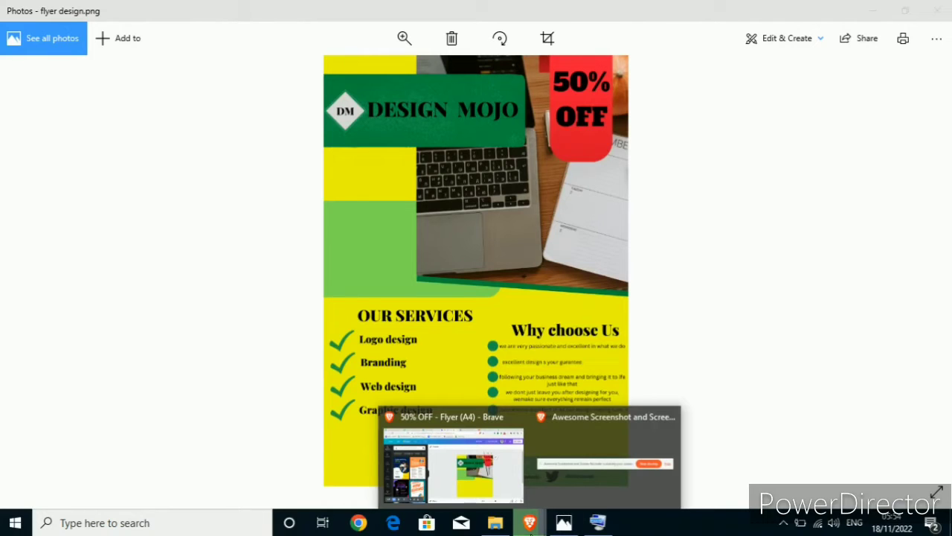
click(503, 494)
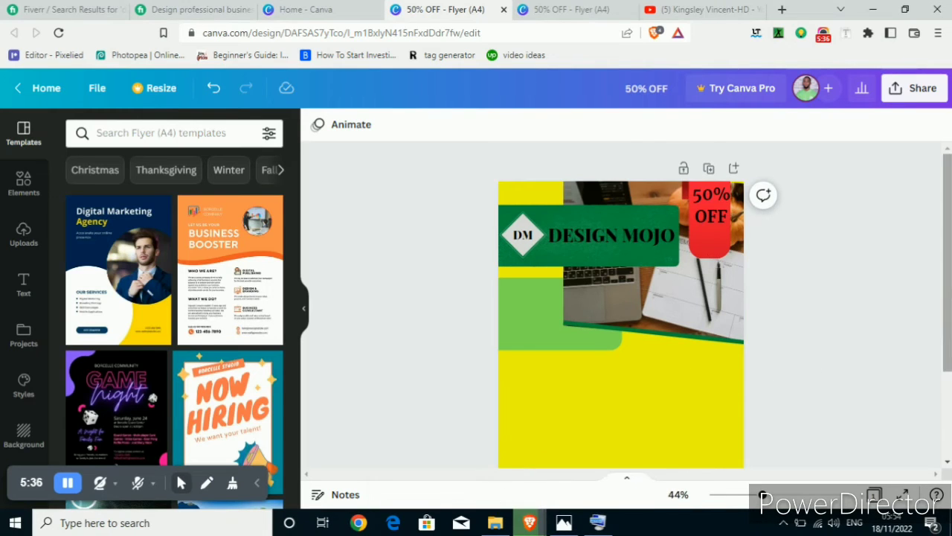
scroll(947, 267, down, 1)
scroll(947, 268, down, 2)
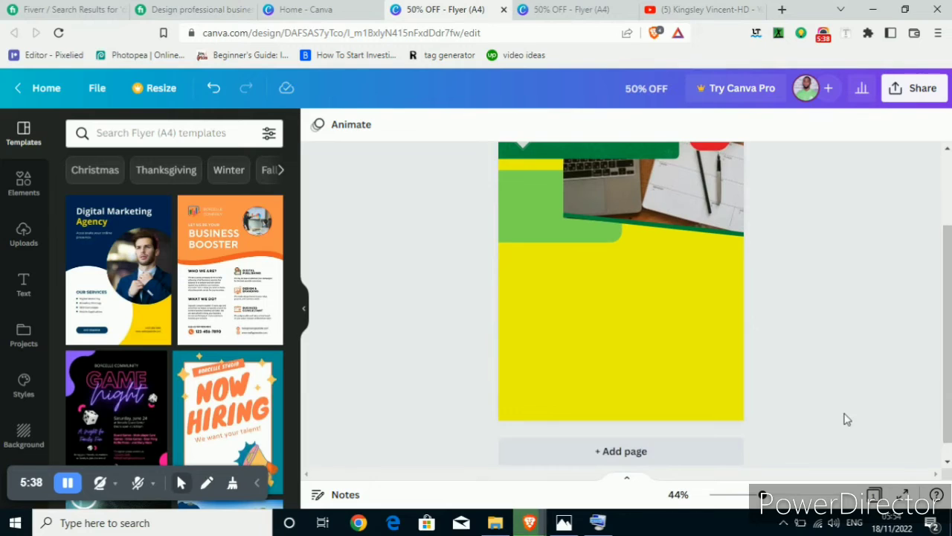
click(565, 524)
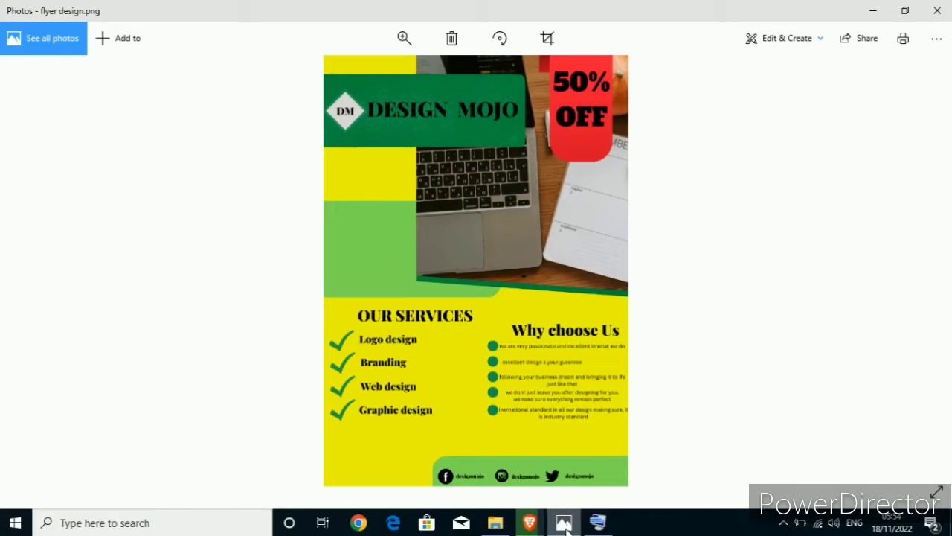
click(563, 524)
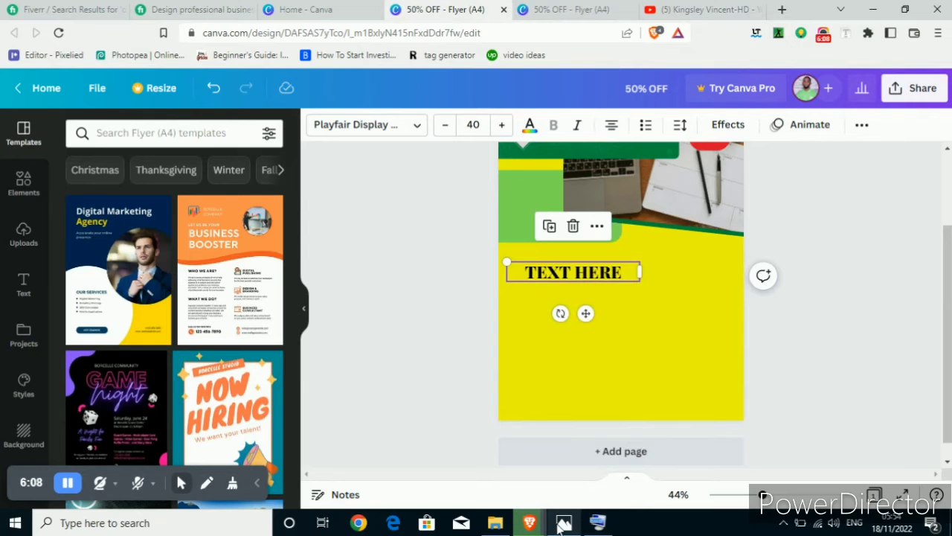
click(563, 524)
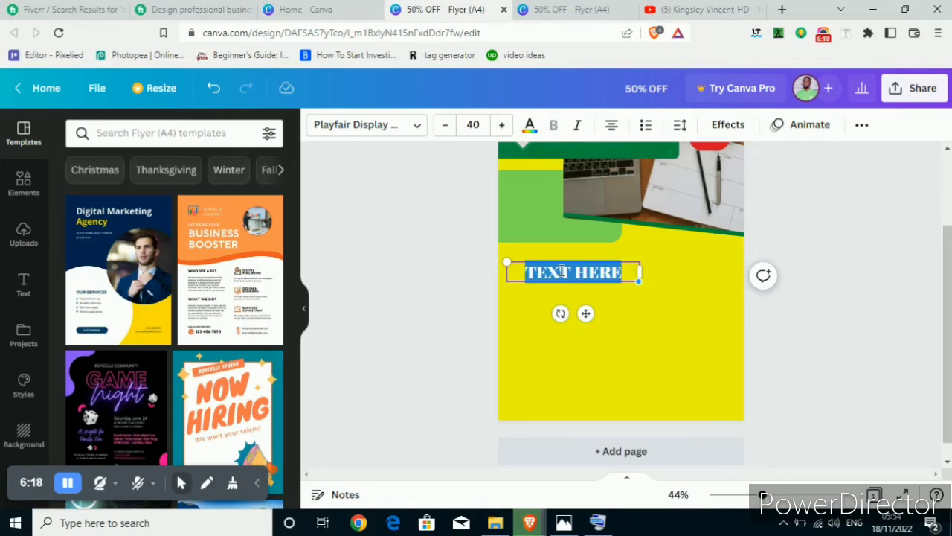
text(OUR)
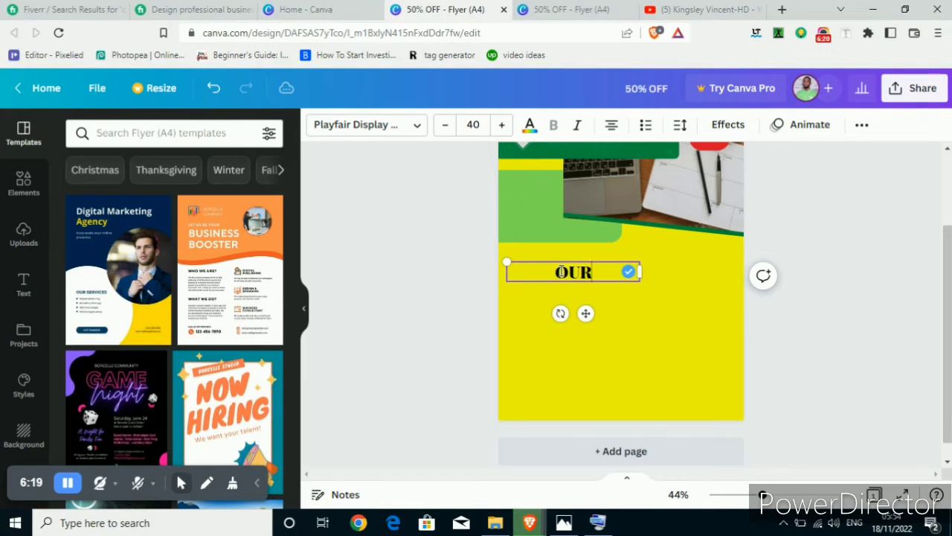